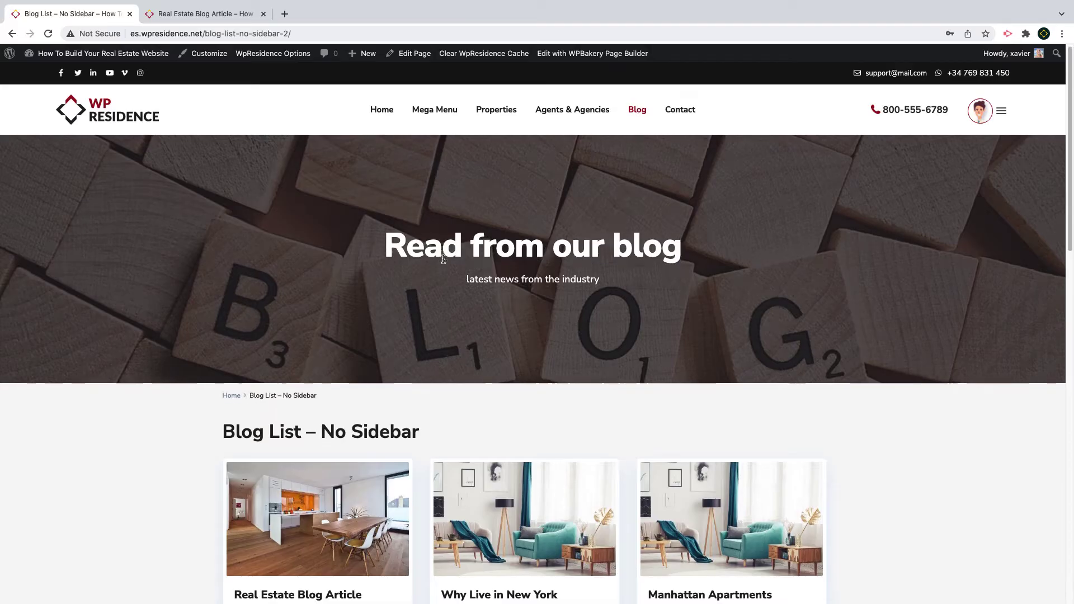
# Scroll through the Blog List – No Sidebar page, then the Real Estate Blog Article tab
pyautogui.scroll(-10, 442, 259)
pyautogui.scroll(-4, 442, 263)
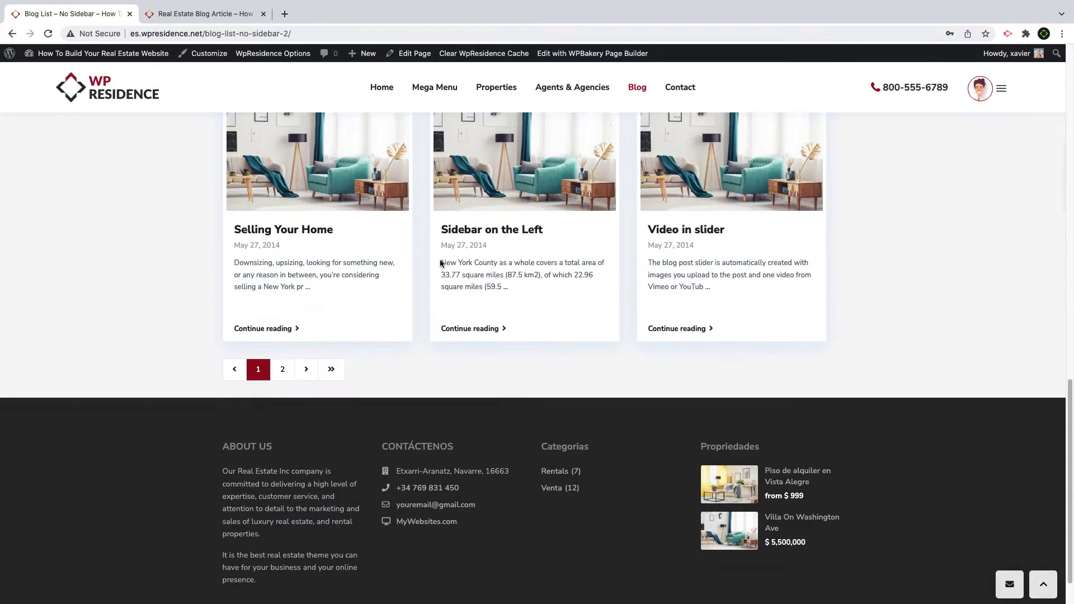
pyautogui.scroll(4, 286, 352)
pyautogui.scroll(10, 285, 353)
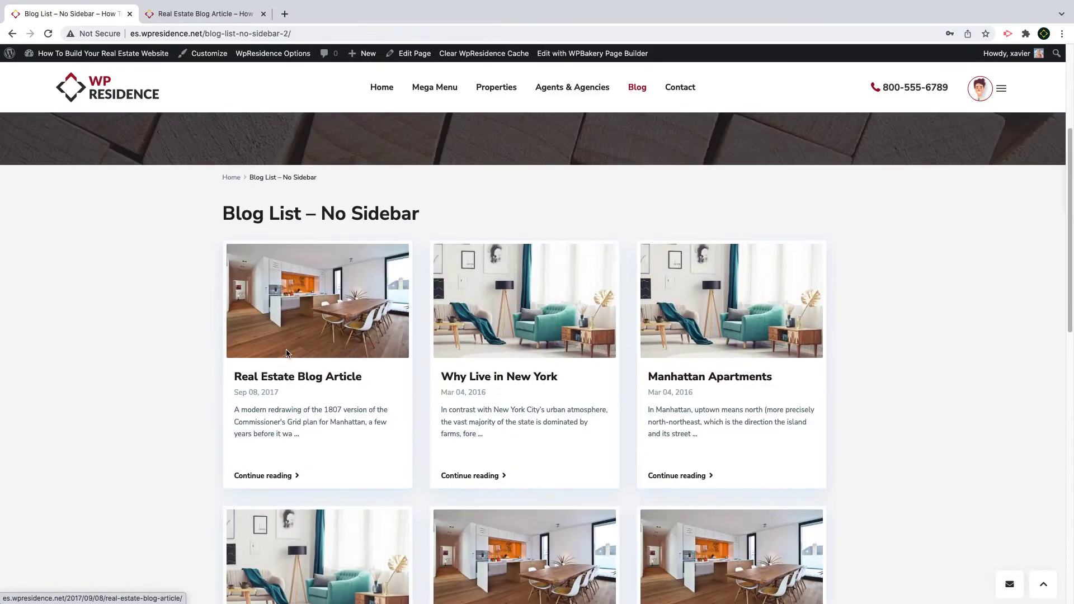
pyautogui.click(212, 14)
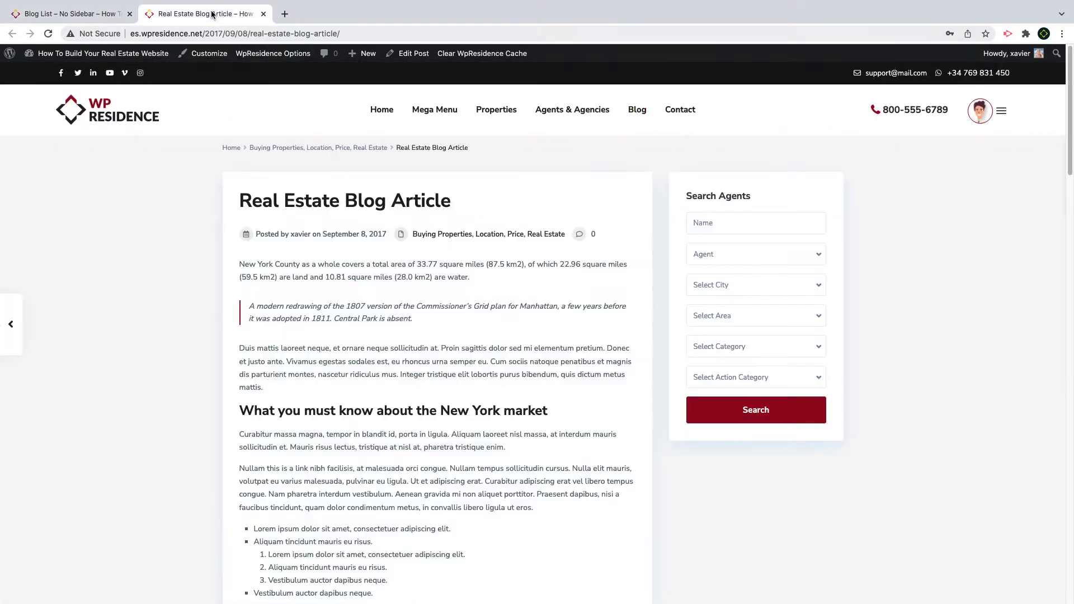
pyautogui.scroll(-15, 251, 263)
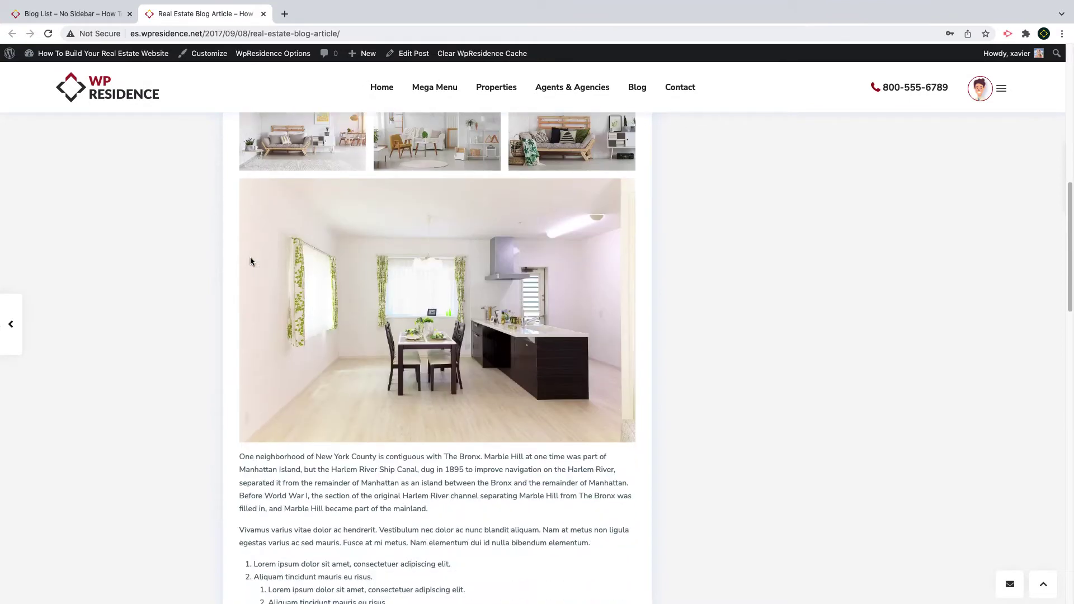
pyautogui.scroll(15, 251, 263)
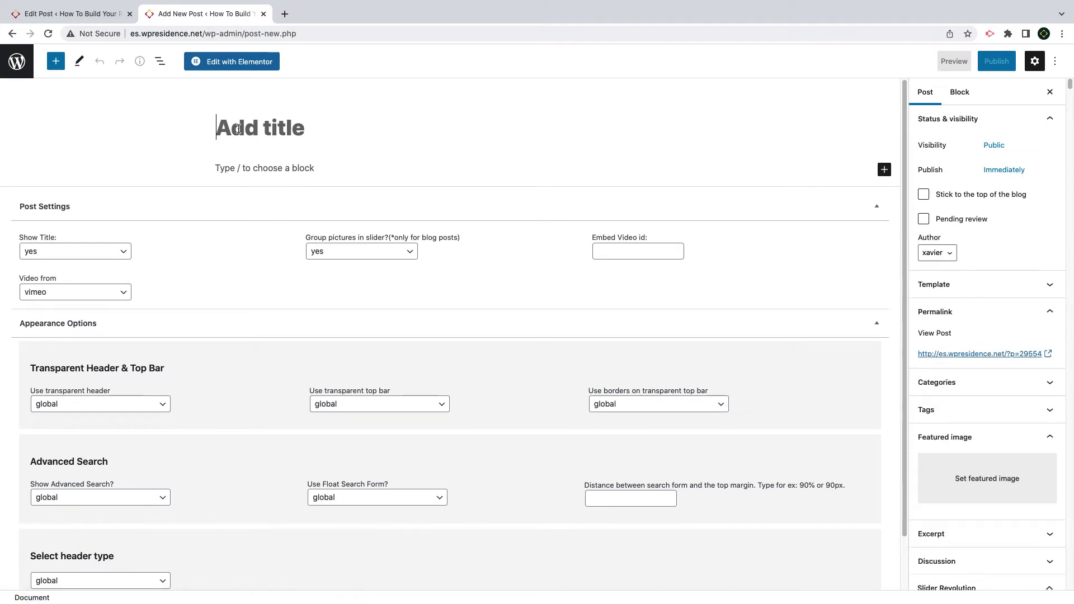
# Title the post 'A new article for my blog', keeping the title shown
pyautogui.write('A new artci')
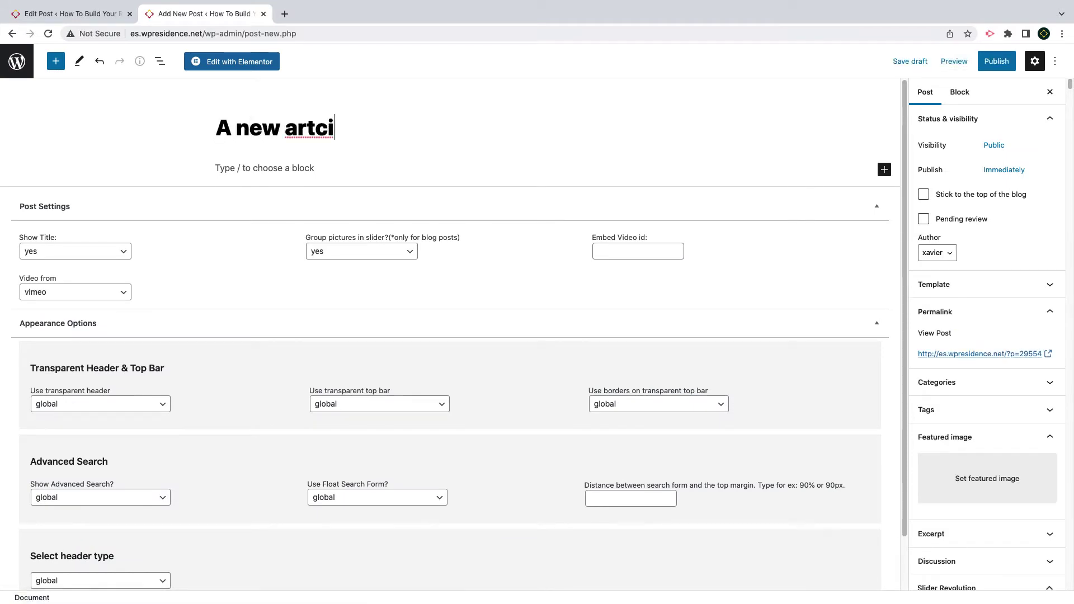
pyautogui.press('BackSpace')
pyautogui.press('BackSpace')
pyautogui.write('icle for my blog')
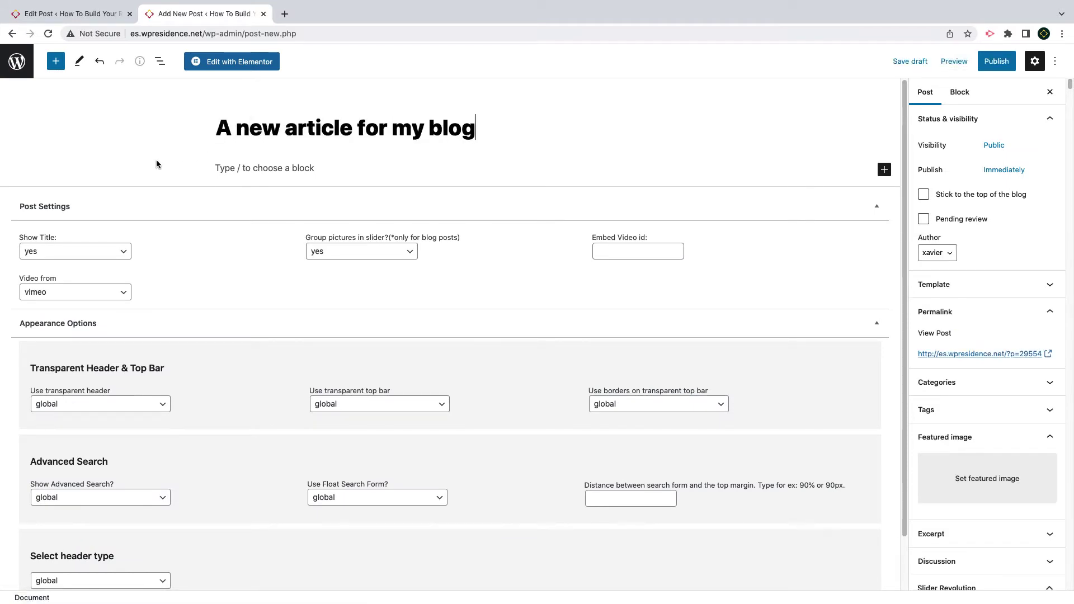
pyautogui.click(77, 254)
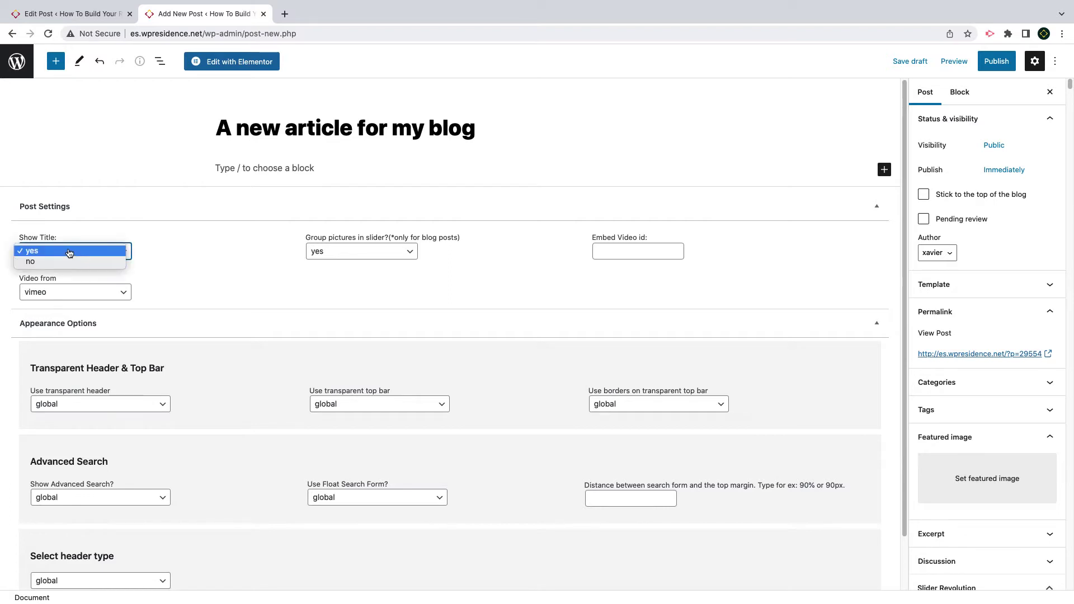
pyautogui.click(74, 252)
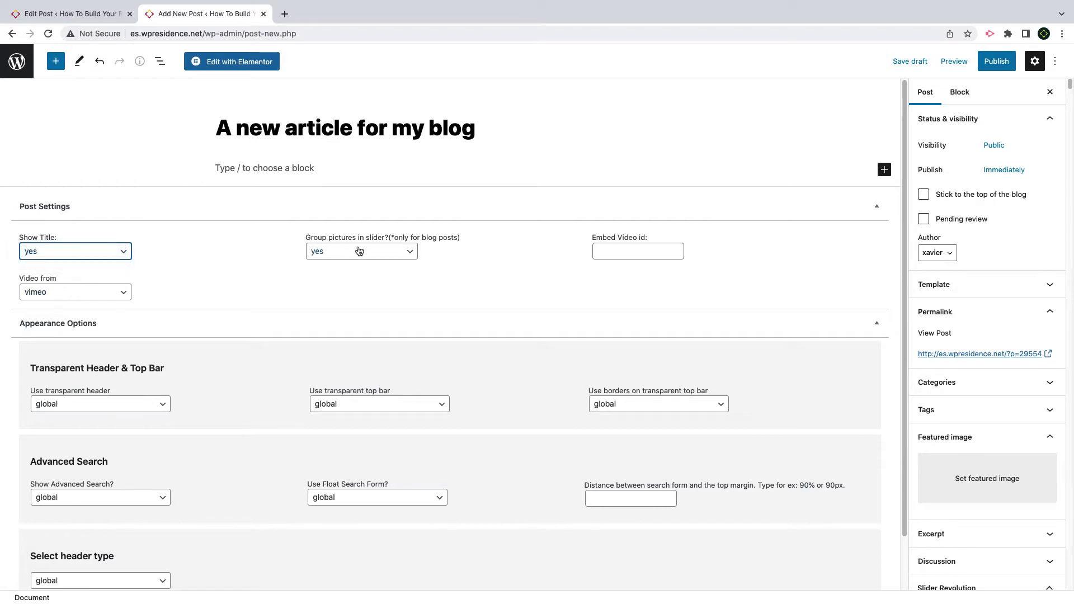
# Leave the video, picture slider grouping and transparent header options at their defaults
pyautogui.click(673, 246)
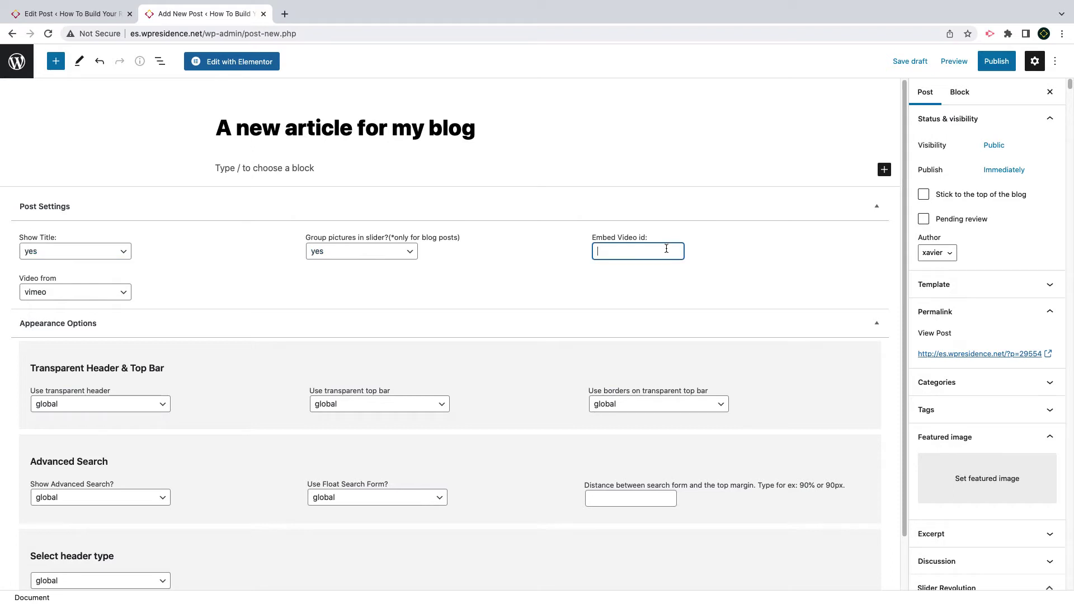
pyautogui.scroll(-1, 597, 212)
pyautogui.click(350, 227)
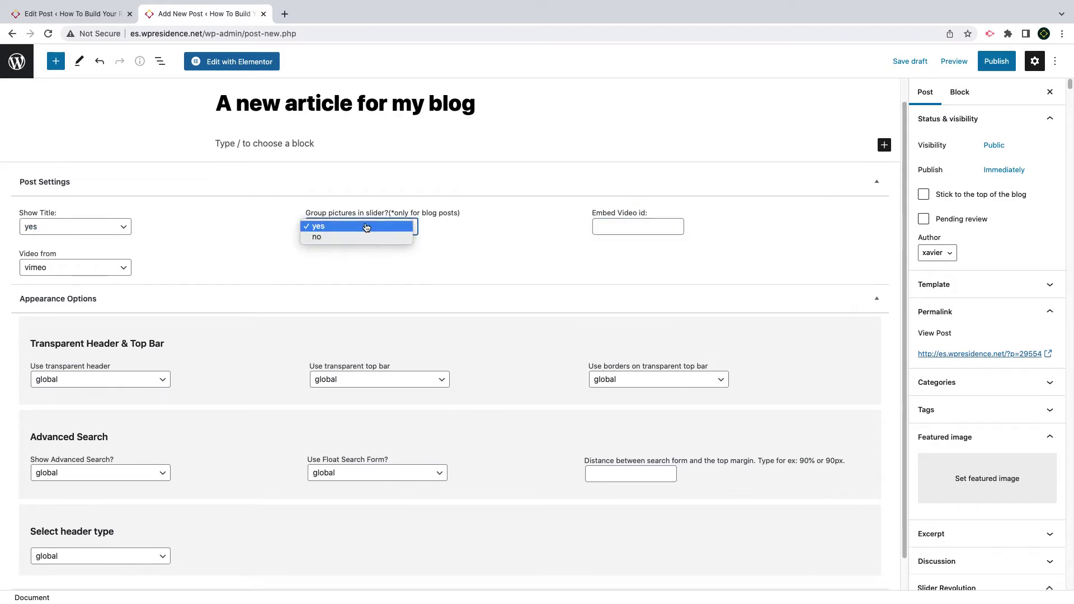
pyautogui.click(325, 226)
pyautogui.scroll(-1, 165, 317)
pyautogui.click(88, 238)
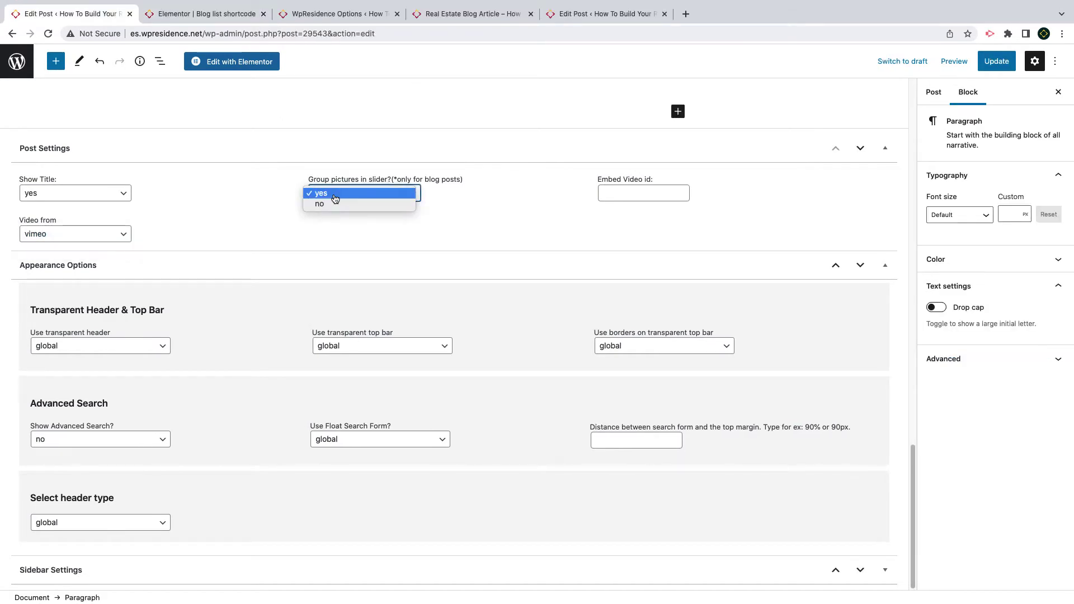
pyautogui.click(335, 200)
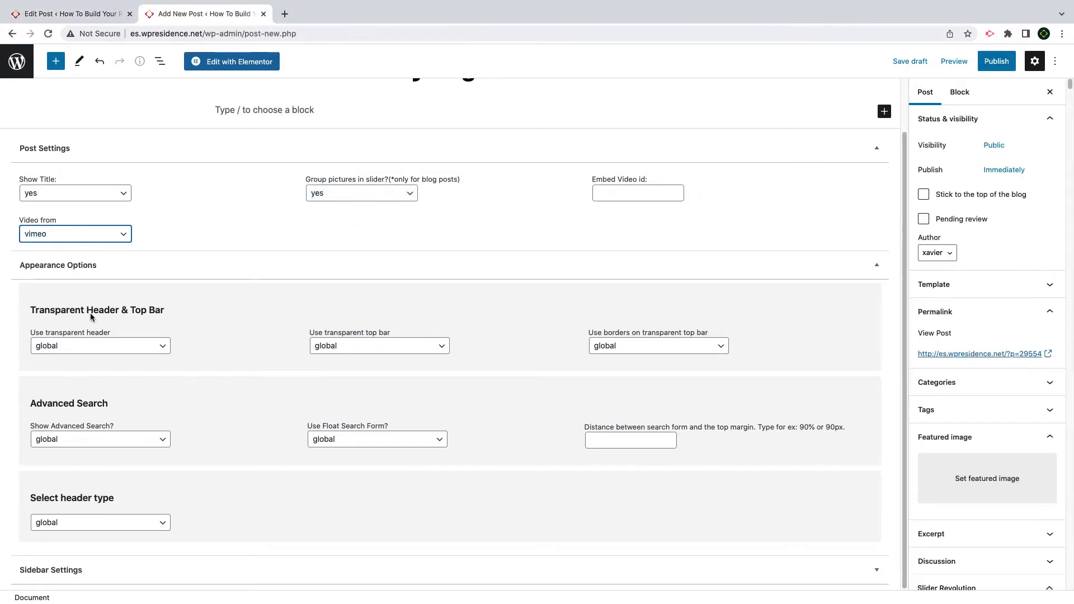
pyautogui.click(95, 346)
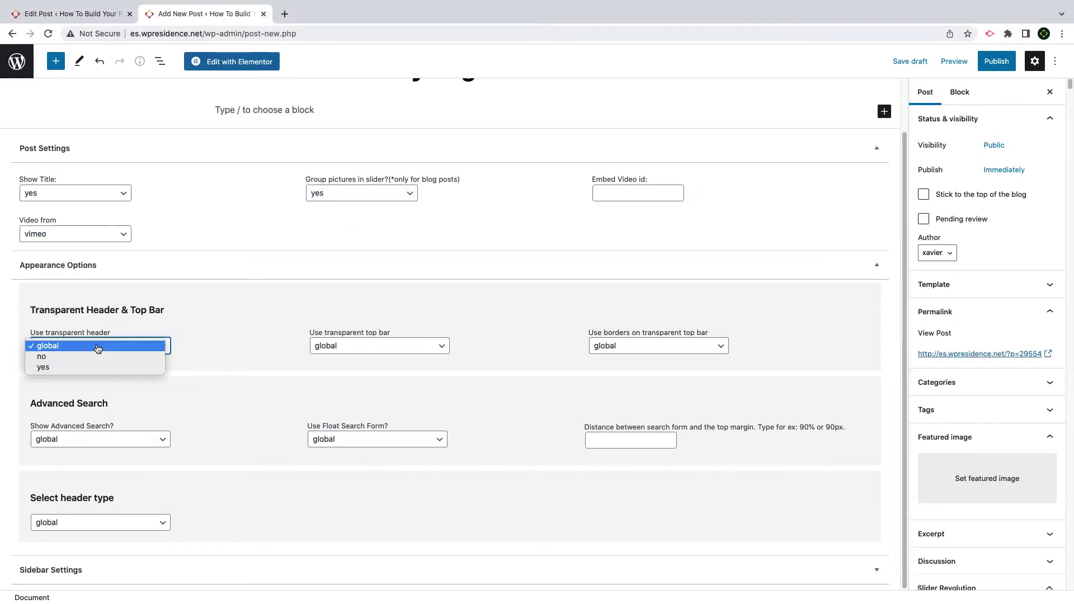
pyautogui.click(190, 321)
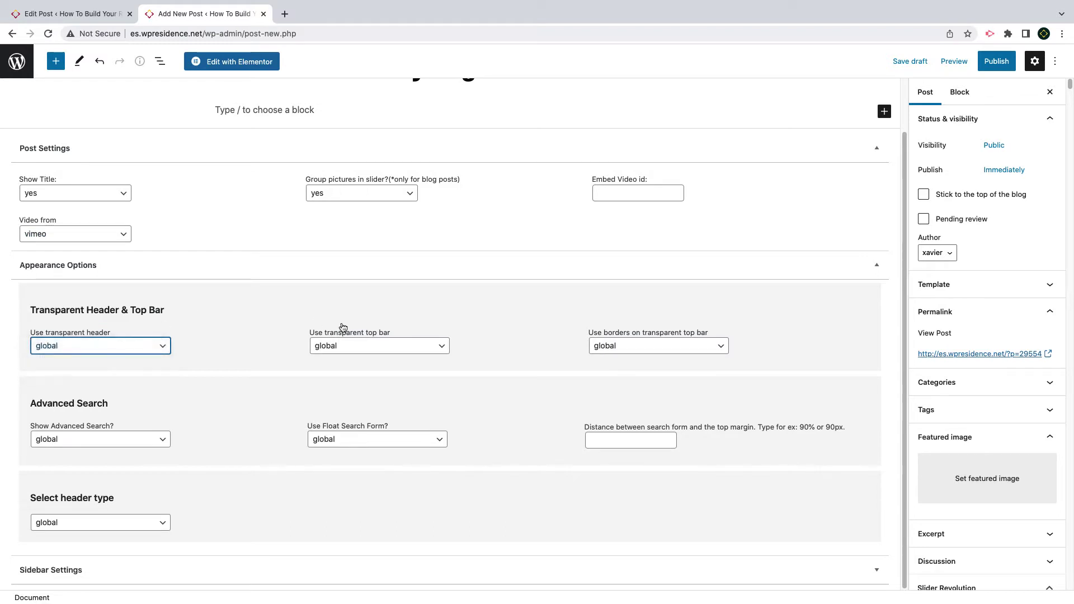
# Set Show Advanced Search? to no, leaving header type at global
pyautogui.click(132, 442)
pyautogui.click(91, 464)
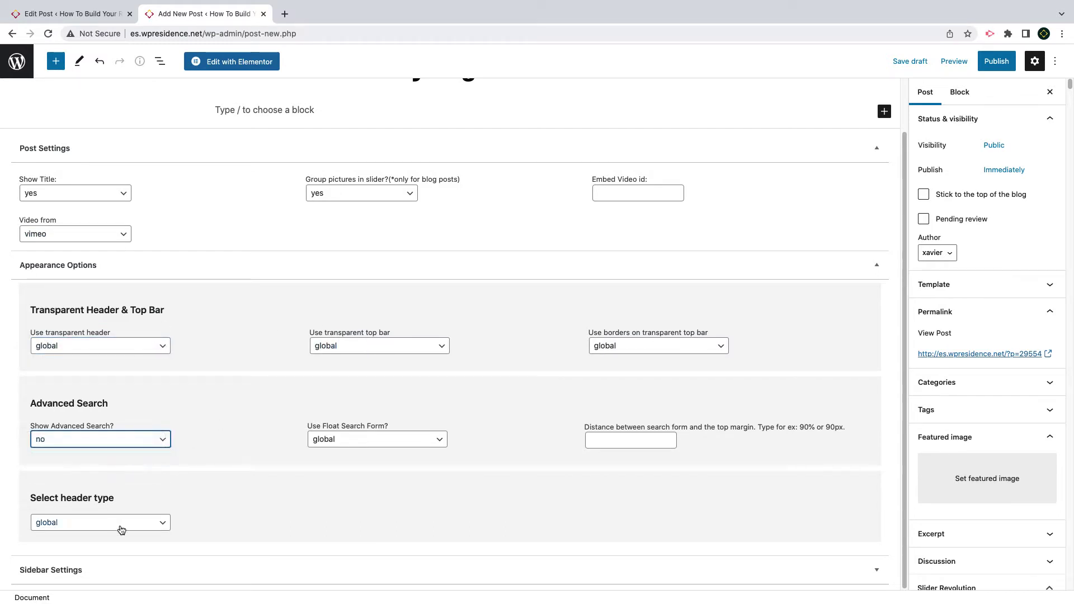
pyautogui.click(119, 523)
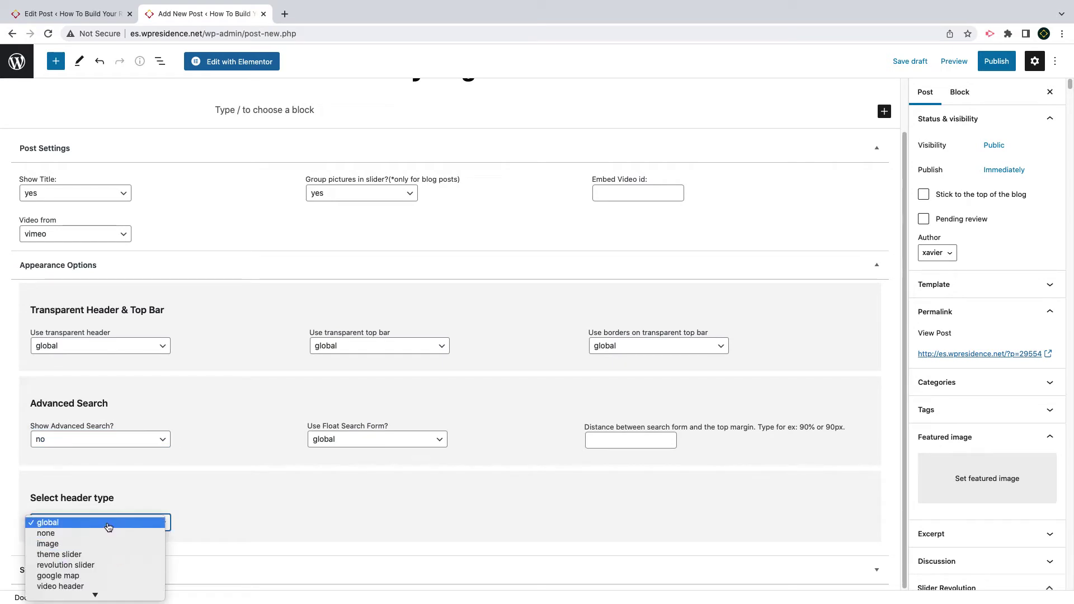
pyautogui.click(257, 483)
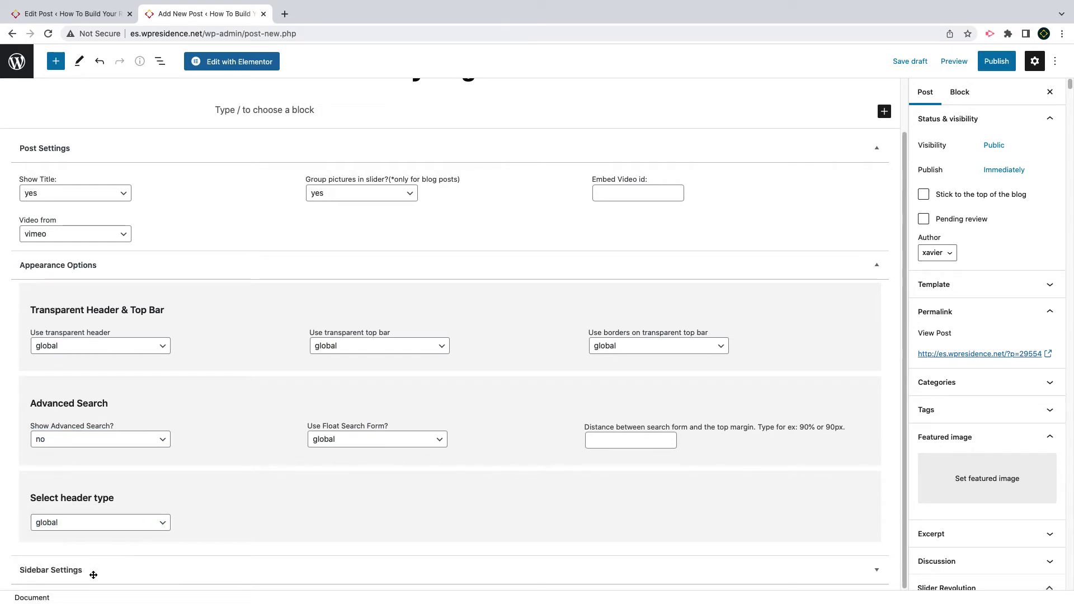
# In Sidebar Settings, keep the sidebar on the right and select My Sidebar
pyautogui.click(816, 560)
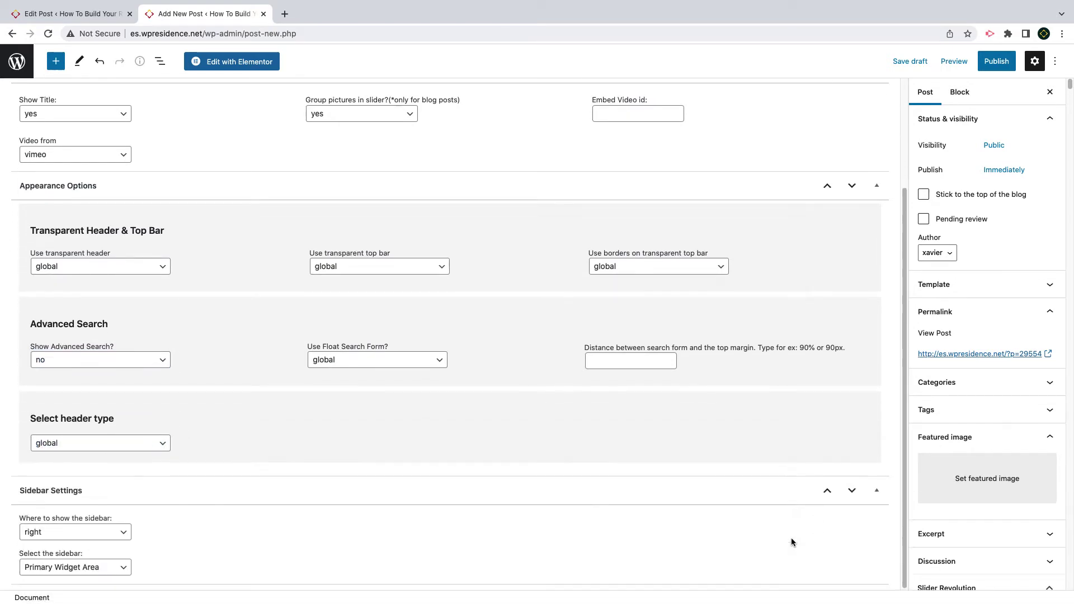
pyautogui.click(49, 536)
pyautogui.click(49, 536)
pyautogui.click(61, 569)
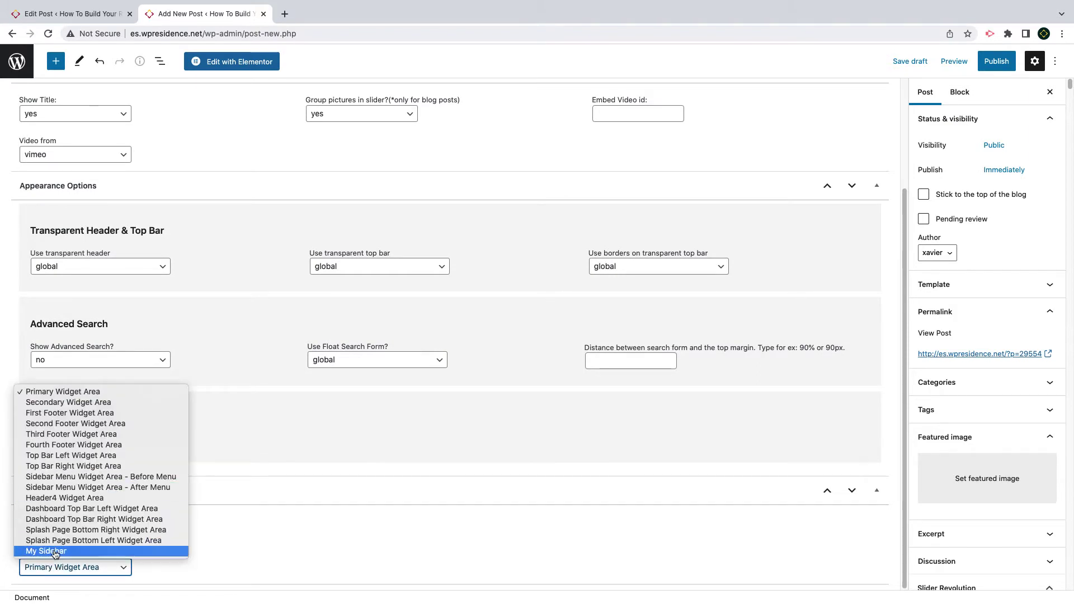
pyautogui.click(54, 551)
pyautogui.scroll(2, 887, 213)
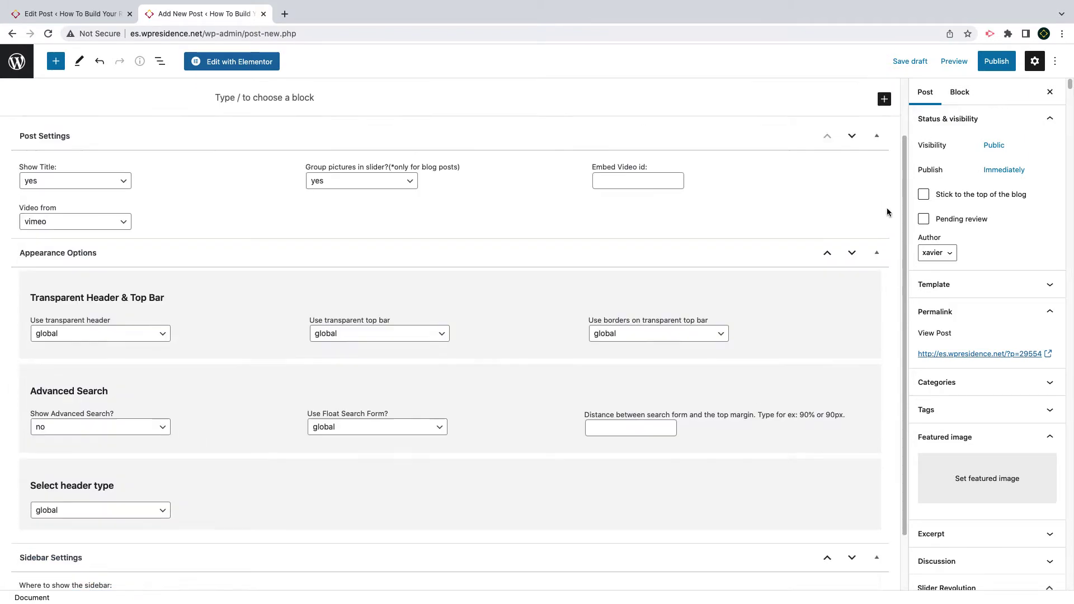
pyautogui.scroll(2, 887, 212)
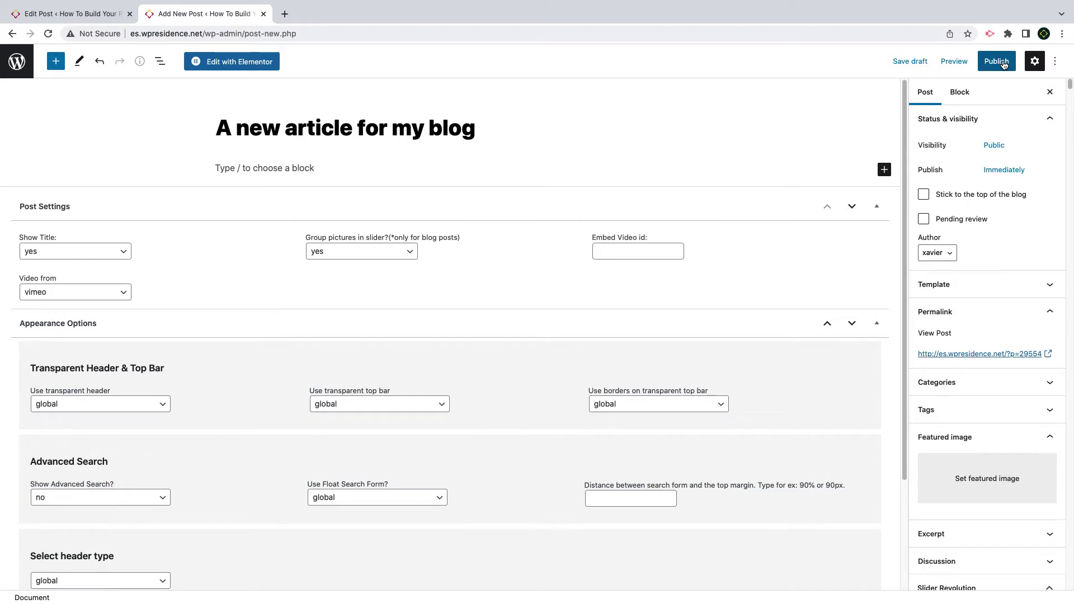
# Upload five interior photos and select interior34.jpg as the featured image candidate
pyautogui.click(999, 479)
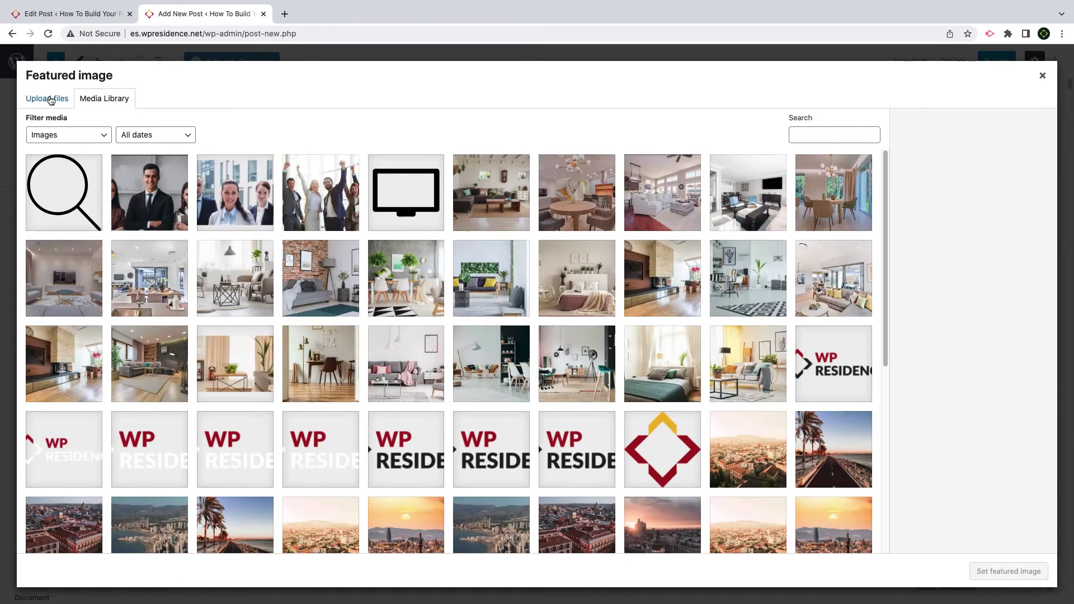
pyautogui.click(59, 103)
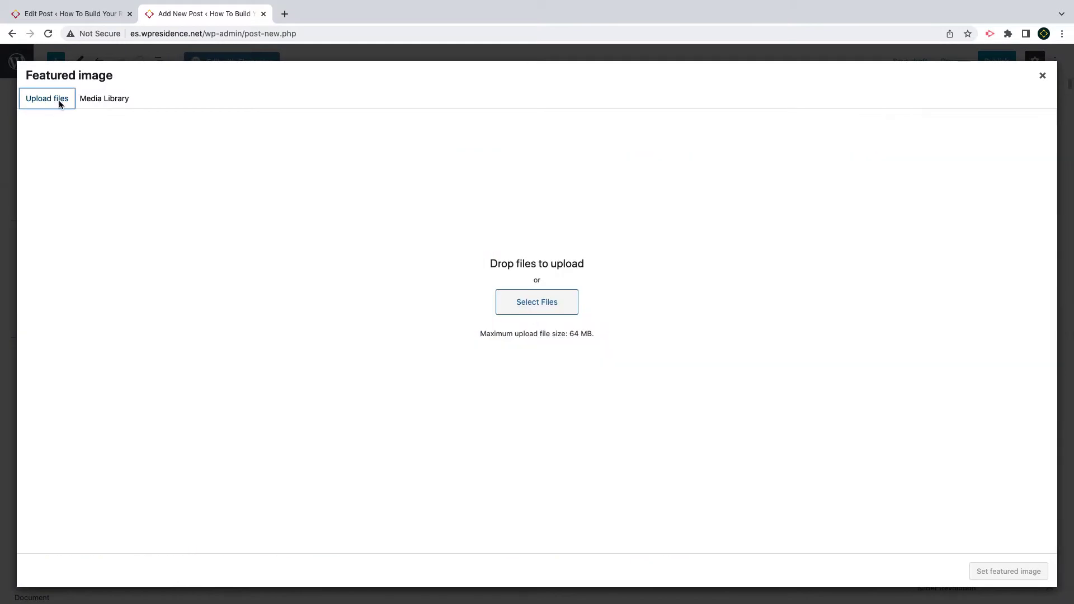
pyautogui.click(540, 305)
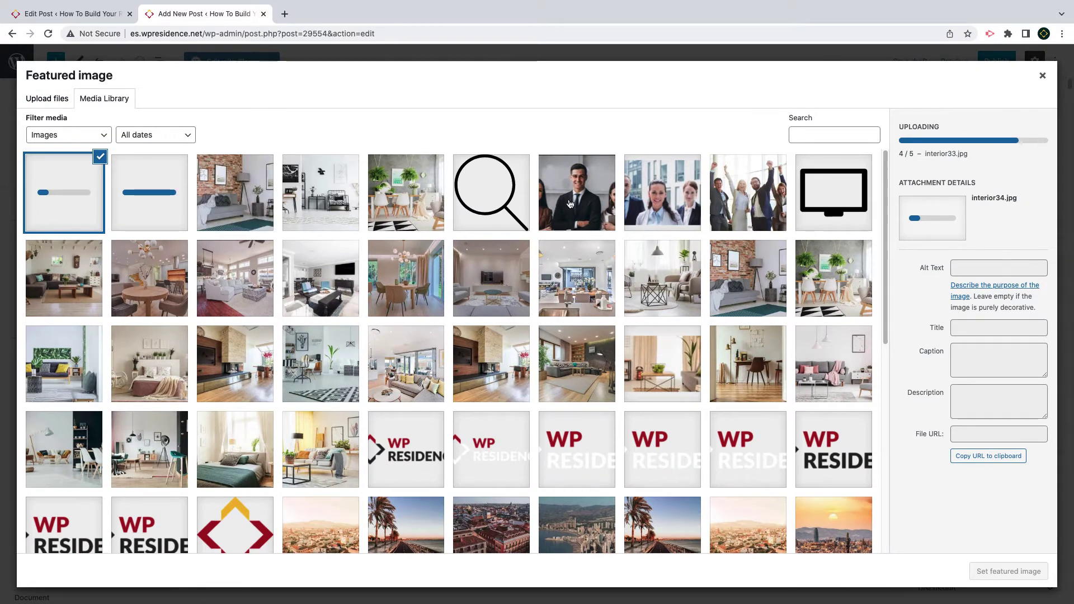
pyautogui.click(409, 207)
# Apply interior34.jpg as the featured image, keeping pictures grouped in a slider
pyautogui.click(1020, 578)
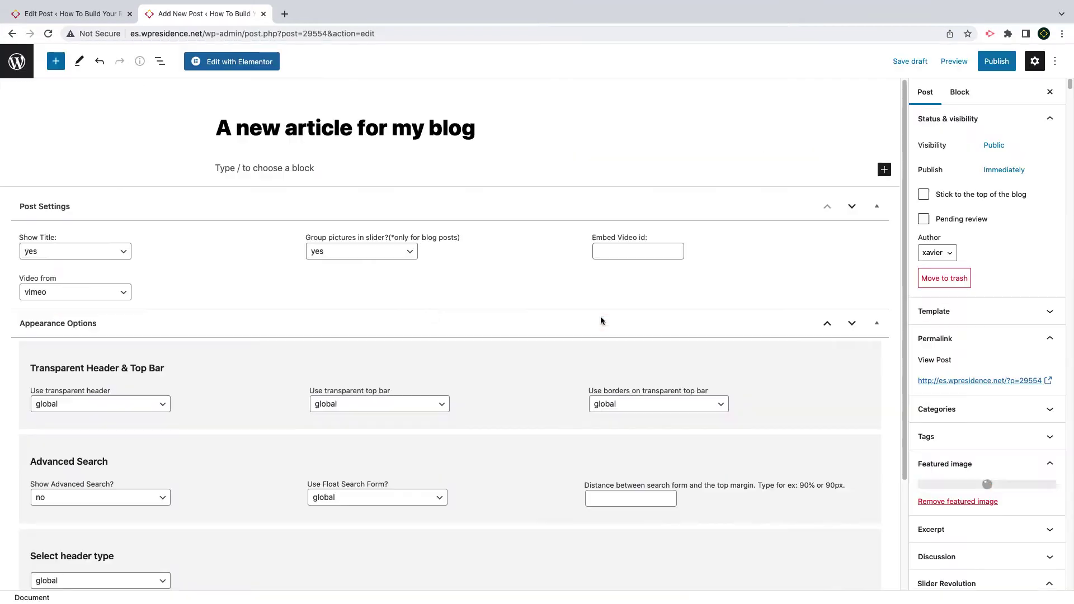
pyautogui.click(355, 251)
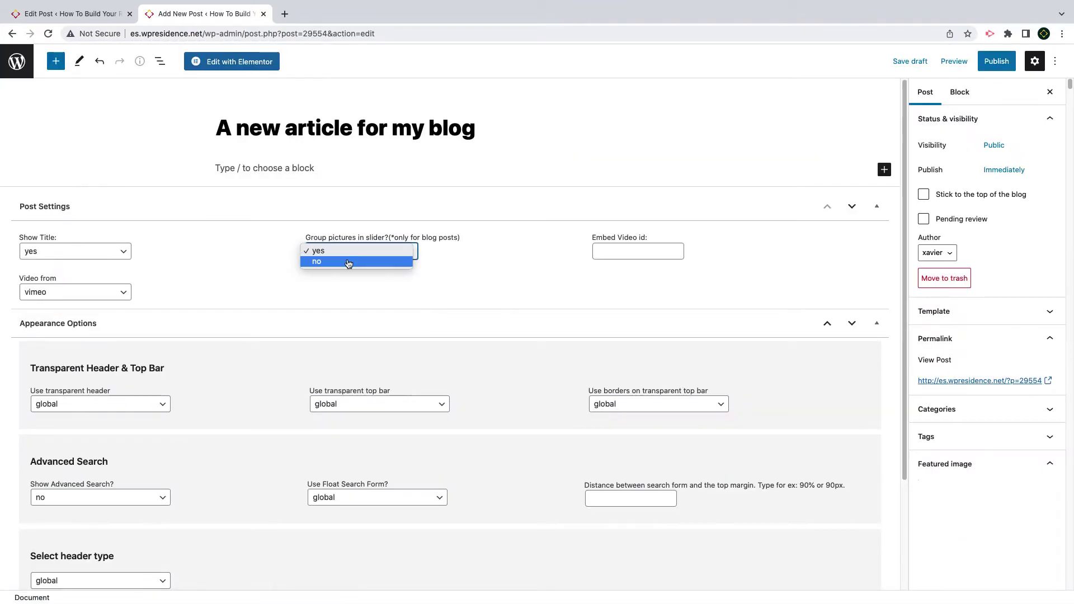
pyautogui.click(355, 251)
# Add a paragraph block with pasted sample text, split into two paragraphs before 'Praesent'
pyautogui.click(246, 172)
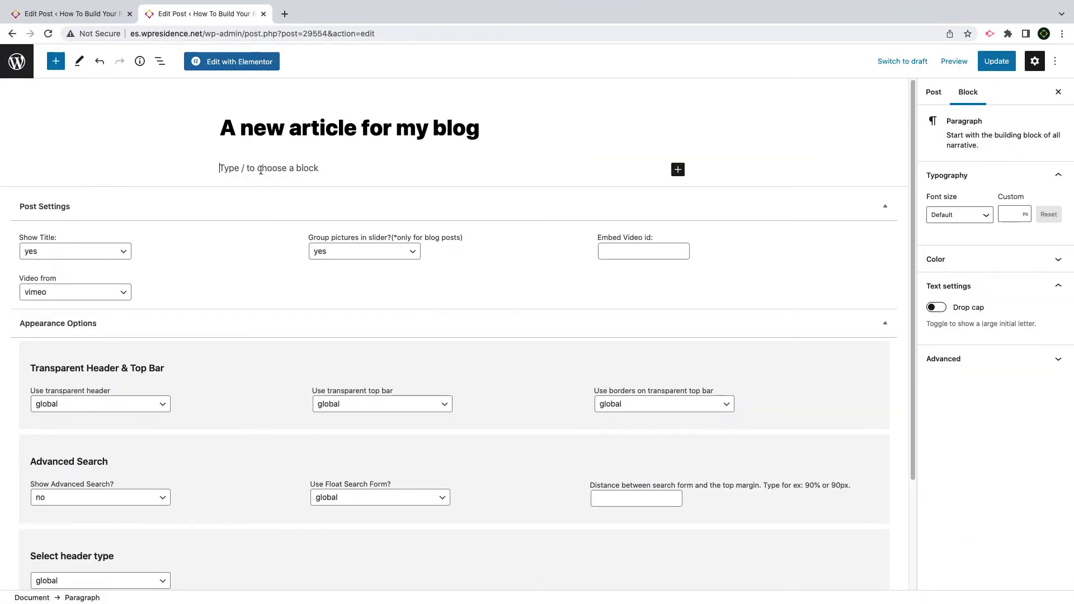
pyautogui.click(678, 170)
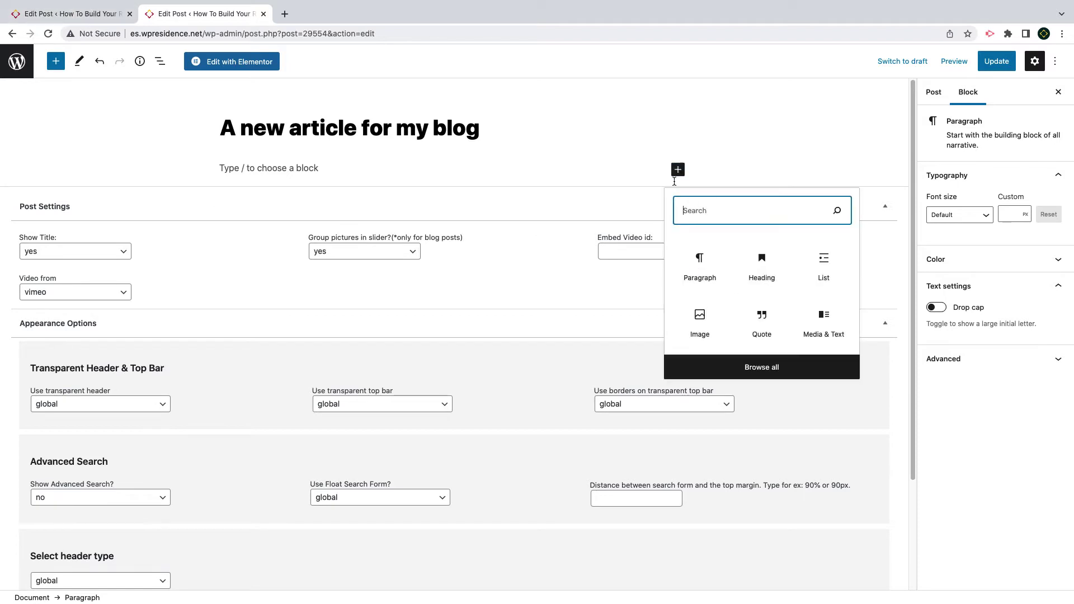
pyautogui.click(700, 266)
pyautogui.write('Nullam this is a link nibh facilisis, at malesuada orci congue. Nullam tempus sollicitudin cursus. Nulla elit mauris, volutpat eu varius malesuada, pulvinar eu ligula. Ut et adipiscing erat. Curabitur adipiscing erat vel libero tempus congue. Nam pharetra interdum vestibulum. Aenean gravida mi non aliquet porttitor. Praesent dapibus, nisi a faucibus tincidunt, quam dolor condimentum metus, in convallis libero ligula ut eros.')
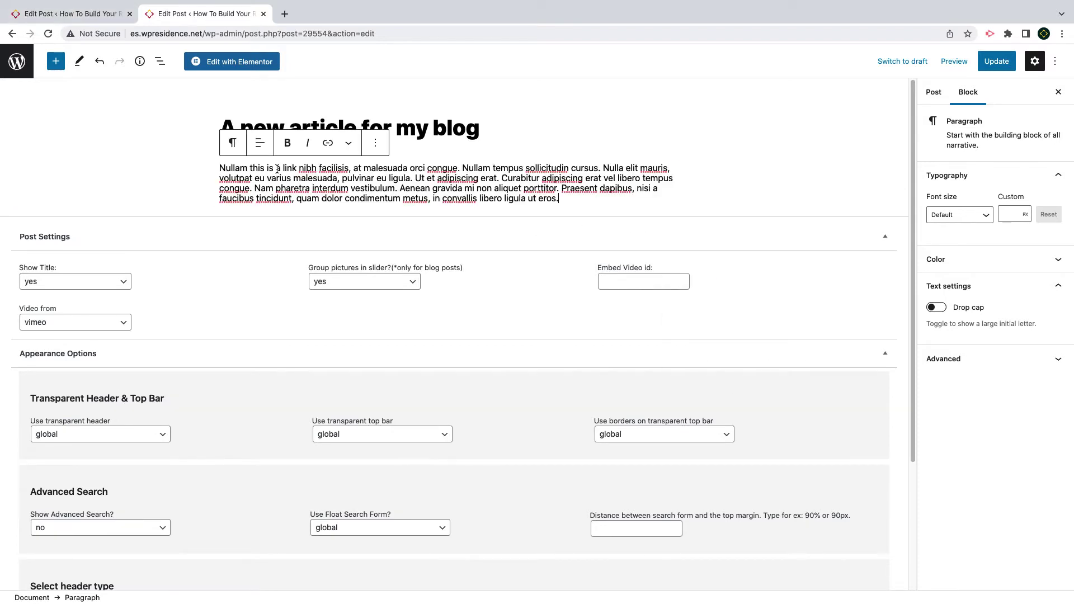
pyautogui.click(649, 210)
pyautogui.press('Return')
# Make the second paragraph bold and add a new block below it
pyautogui.moveTo(659, 209); pyautogui.dragTo(207, 210)
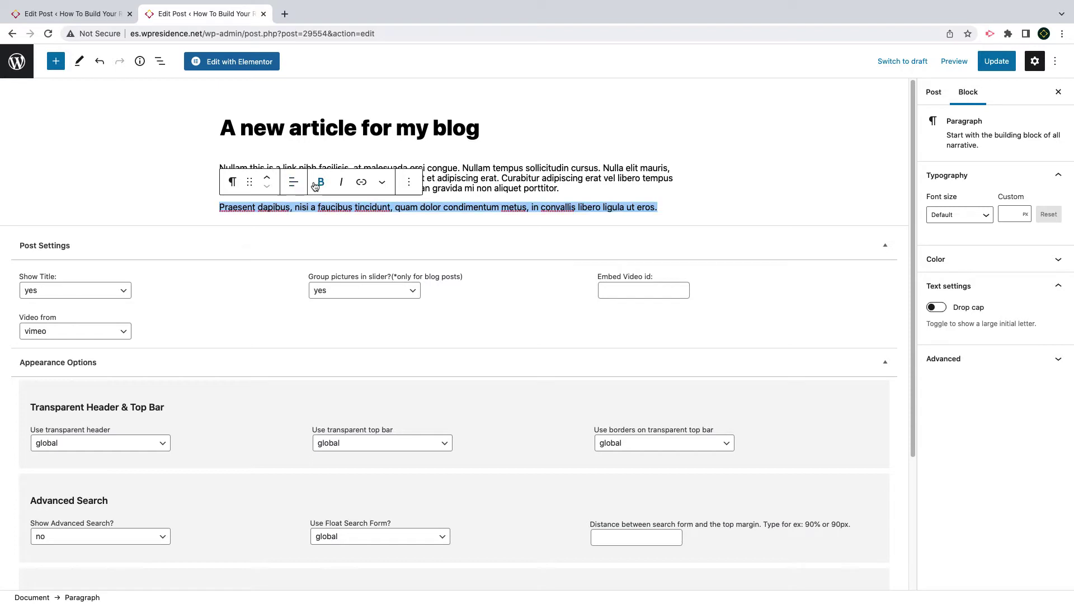
pyautogui.click(318, 184)
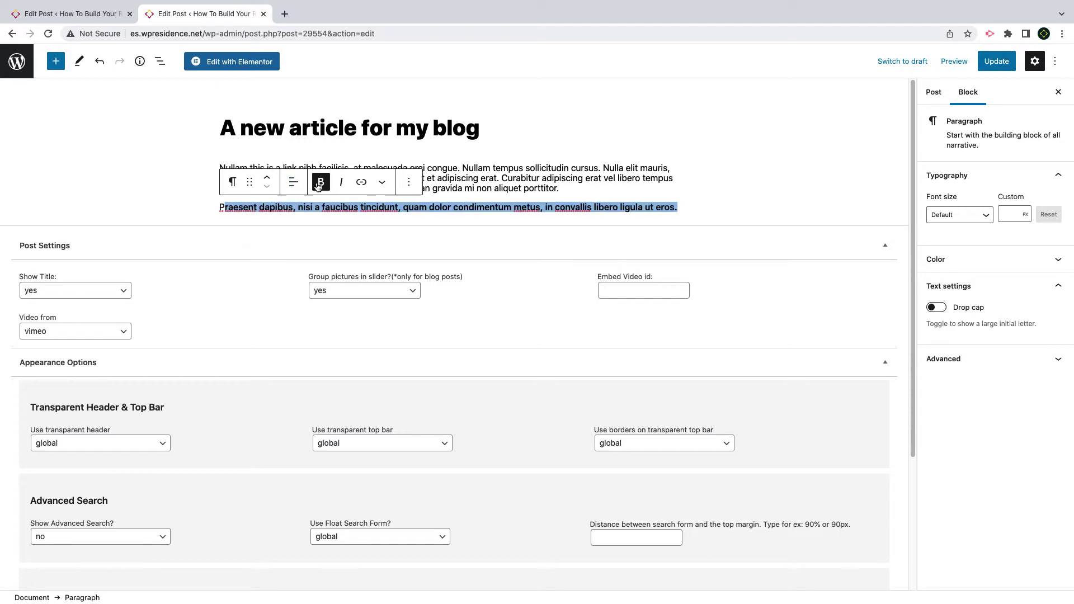
pyautogui.click(361, 183)
pyautogui.click(736, 215)
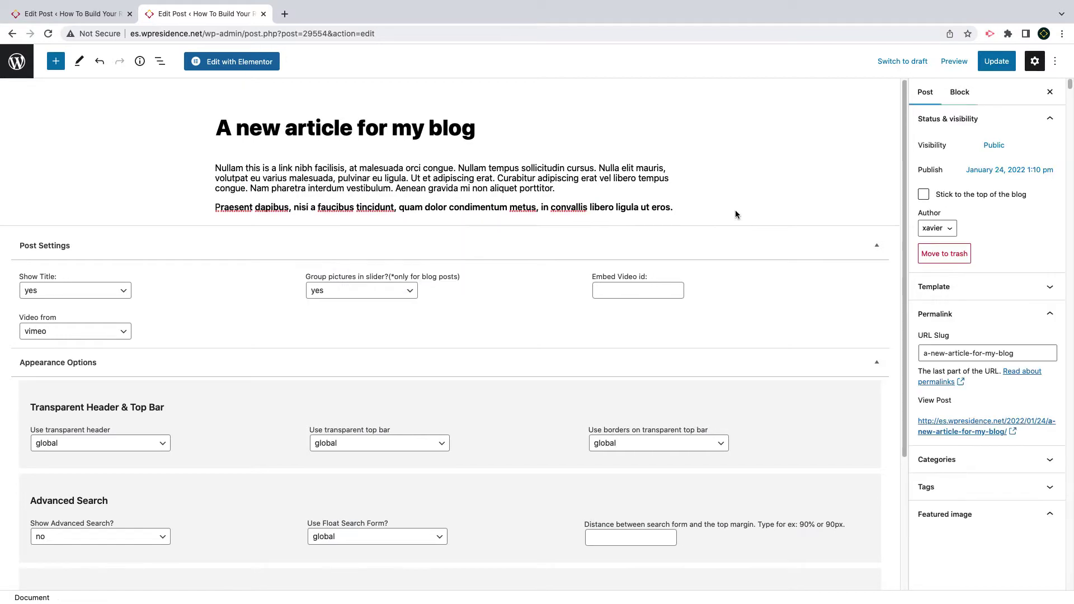
pyautogui.click(693, 209)
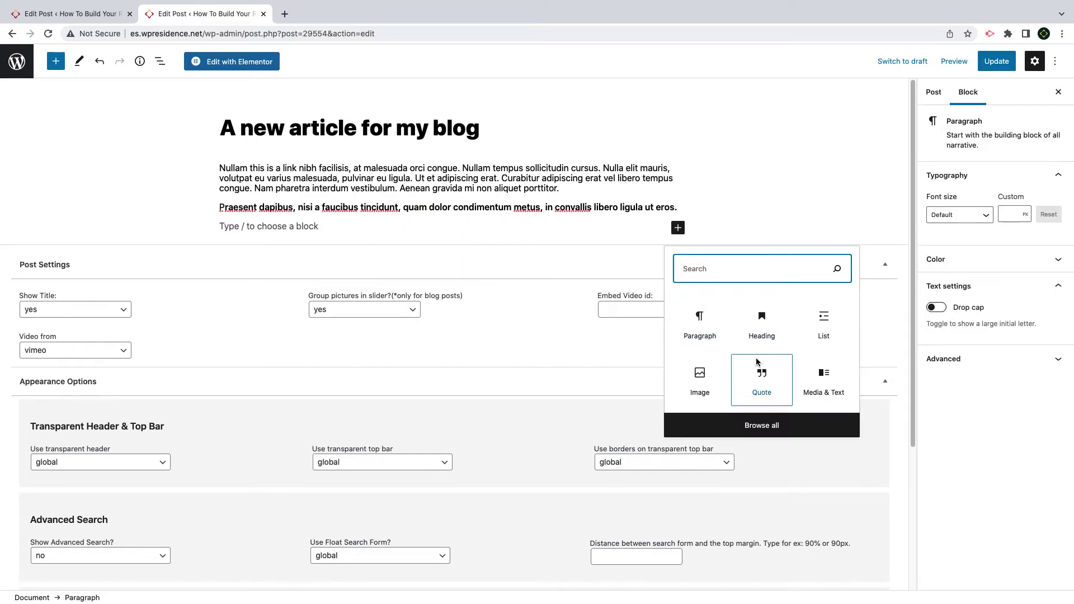
# Insert the brick-wall living-room photo interior31.jpg as an Image block from the Media Library
pyautogui.click(704, 375)
pyautogui.click(308, 303)
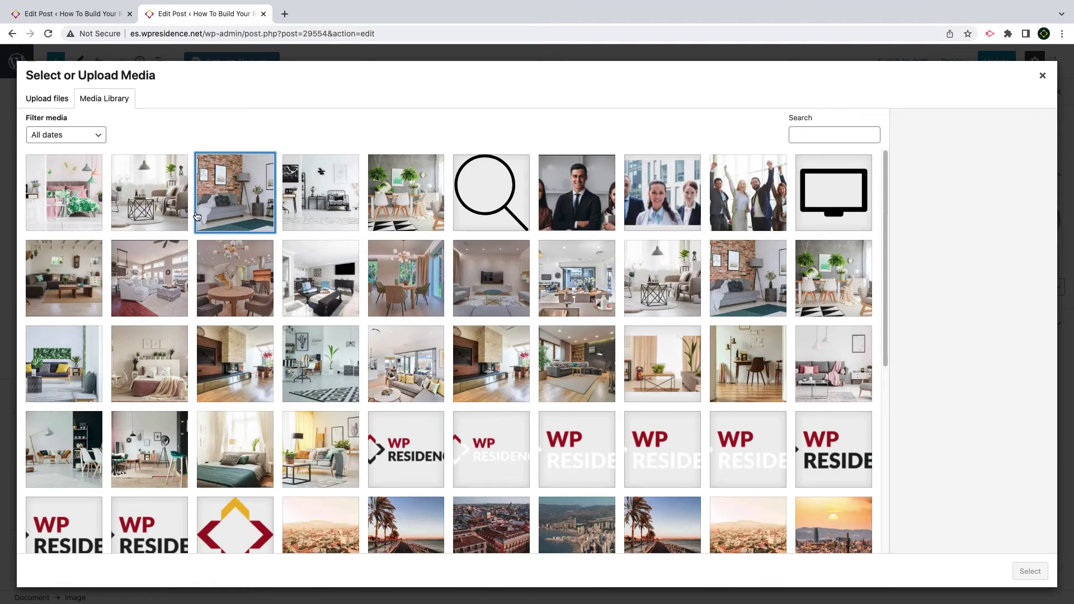
pyautogui.click(147, 218)
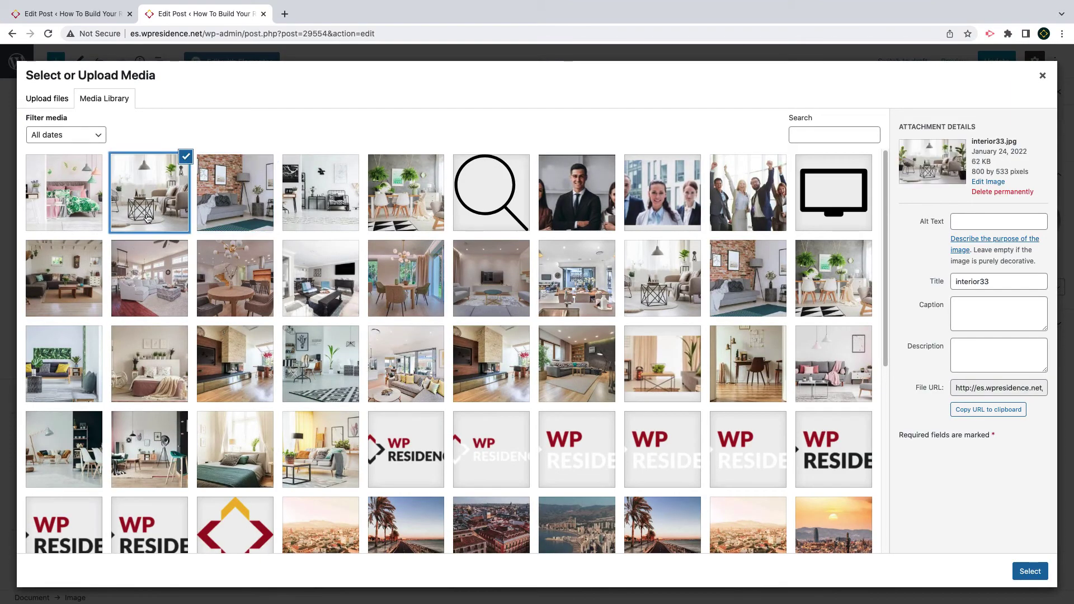
pyautogui.click(242, 211)
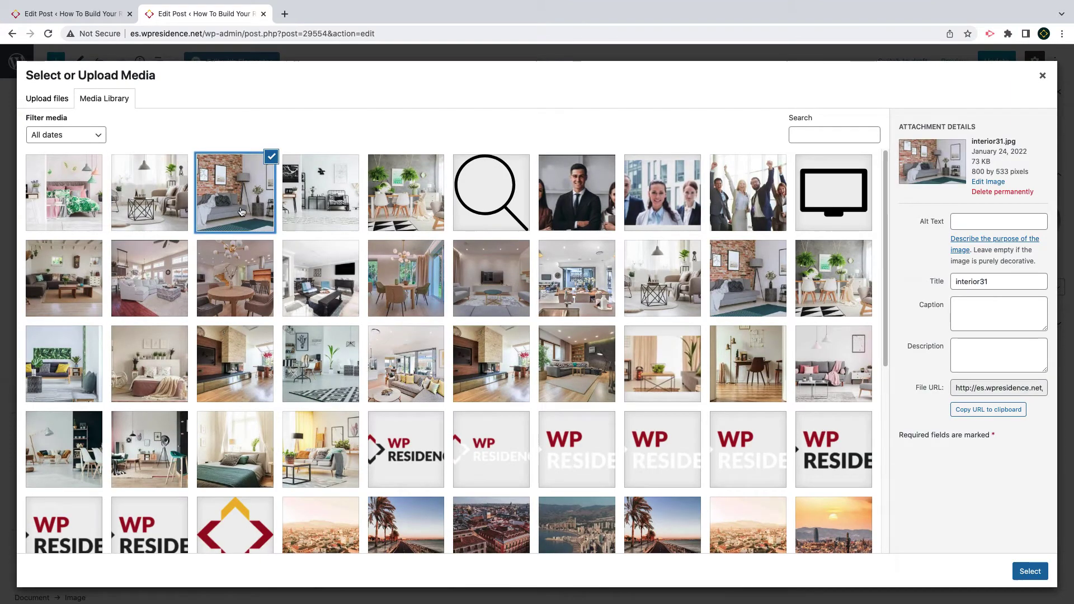
pyautogui.click(1030, 571)
# Add a bulleted list with 'Some List' and 'Some' below the photo, then switch to Elementor
pyautogui.scroll(-2, 495, 401)
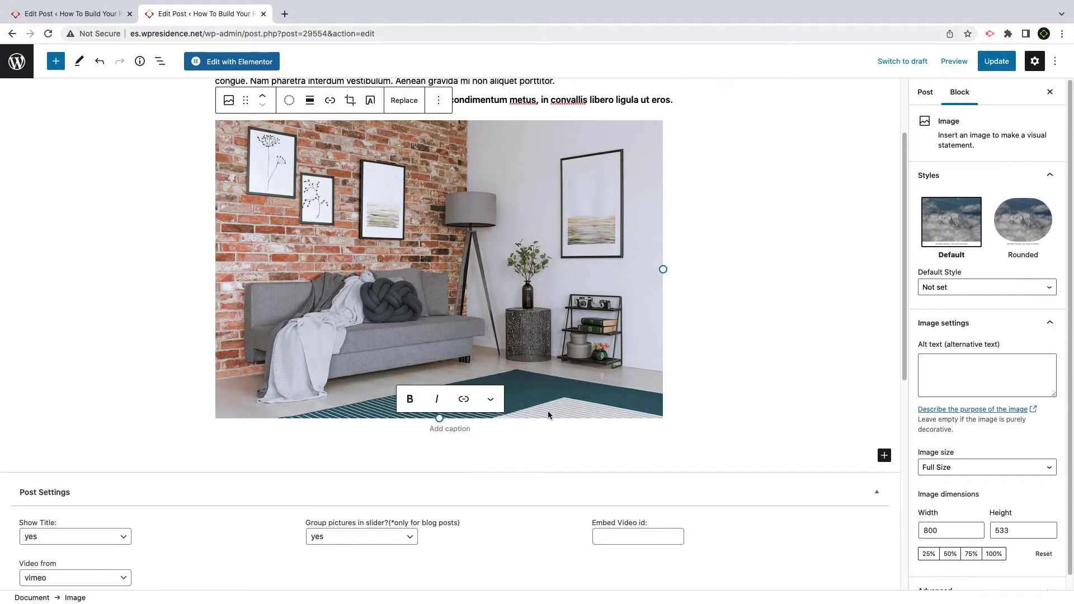
pyautogui.click(699, 439)
pyautogui.click(885, 443)
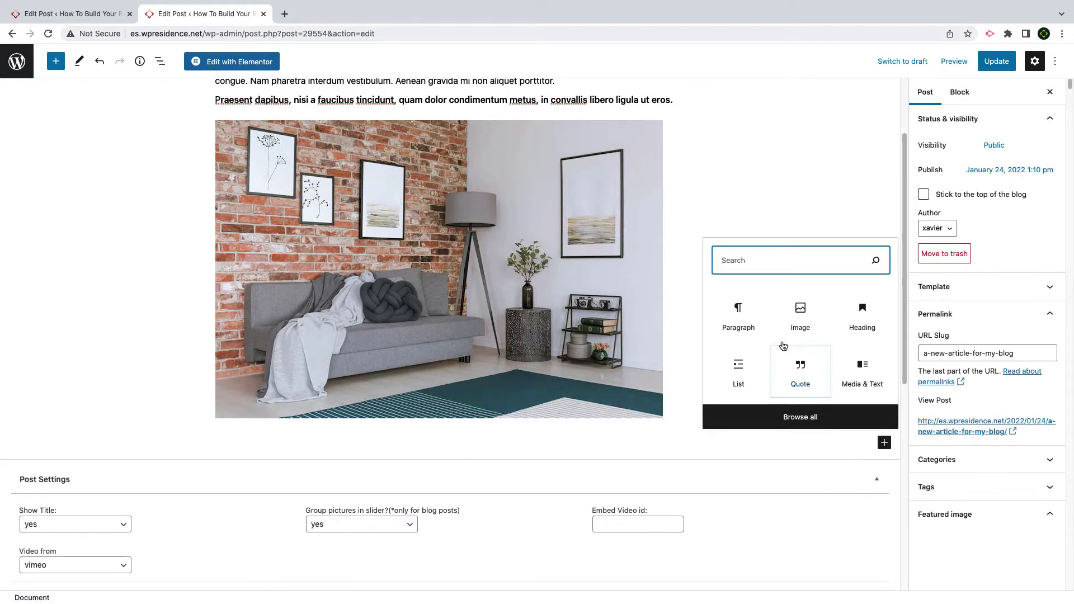
pyautogui.click(750, 372)
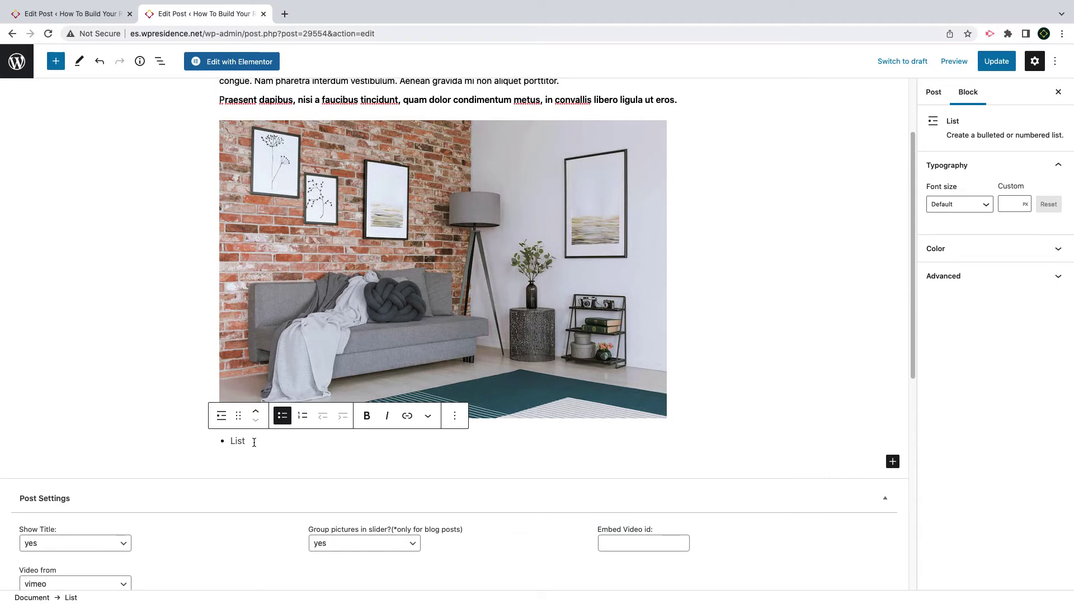
pyautogui.write('Some L')
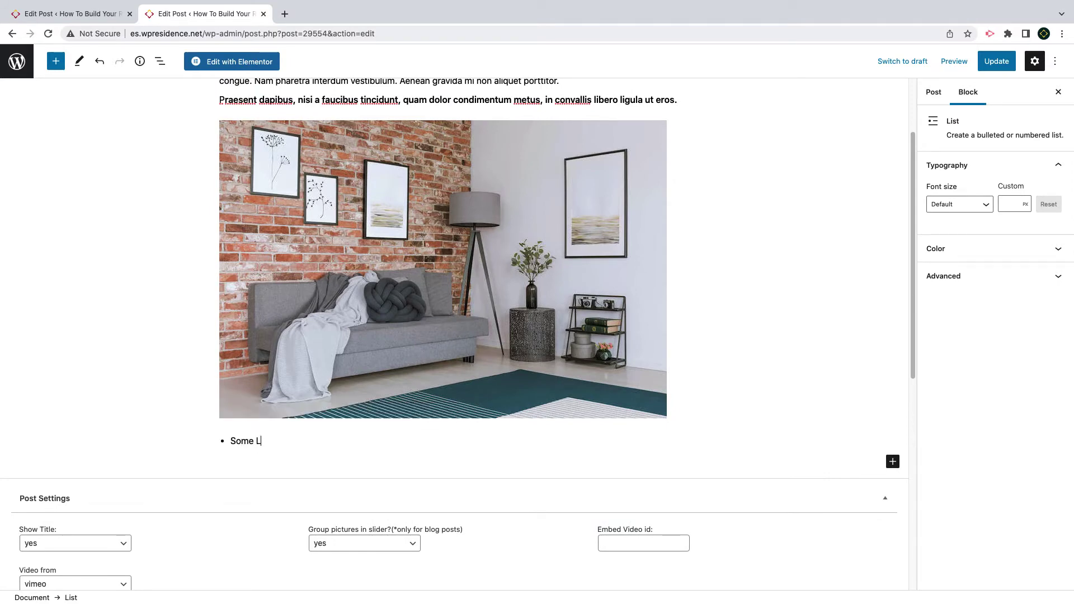
pyautogui.write('ist')
pyautogui.press('Return')
pyautogui.write('Some')
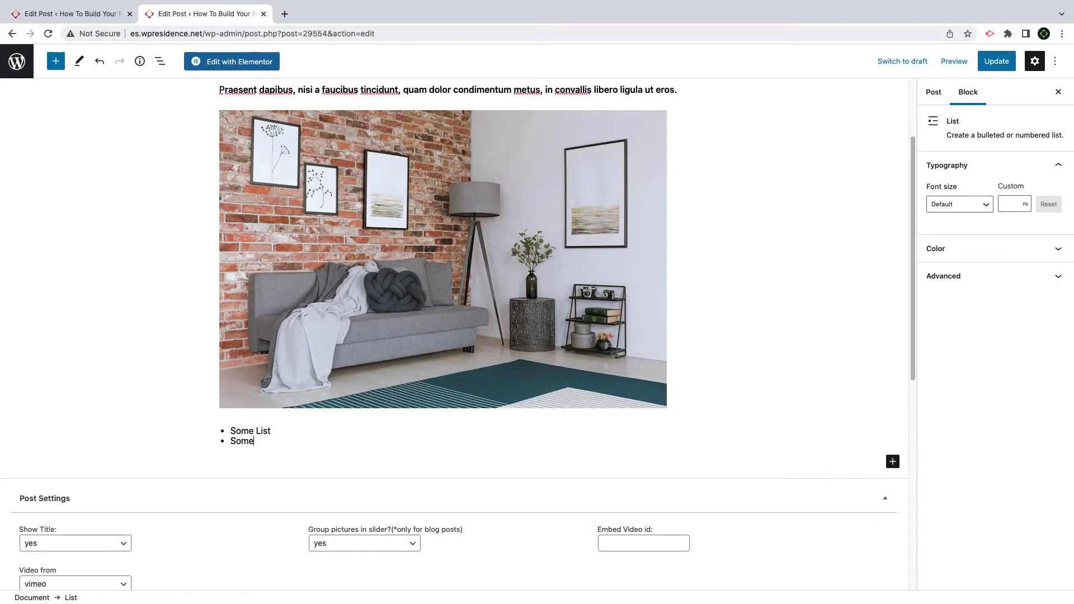
pyautogui.click(232, 61)
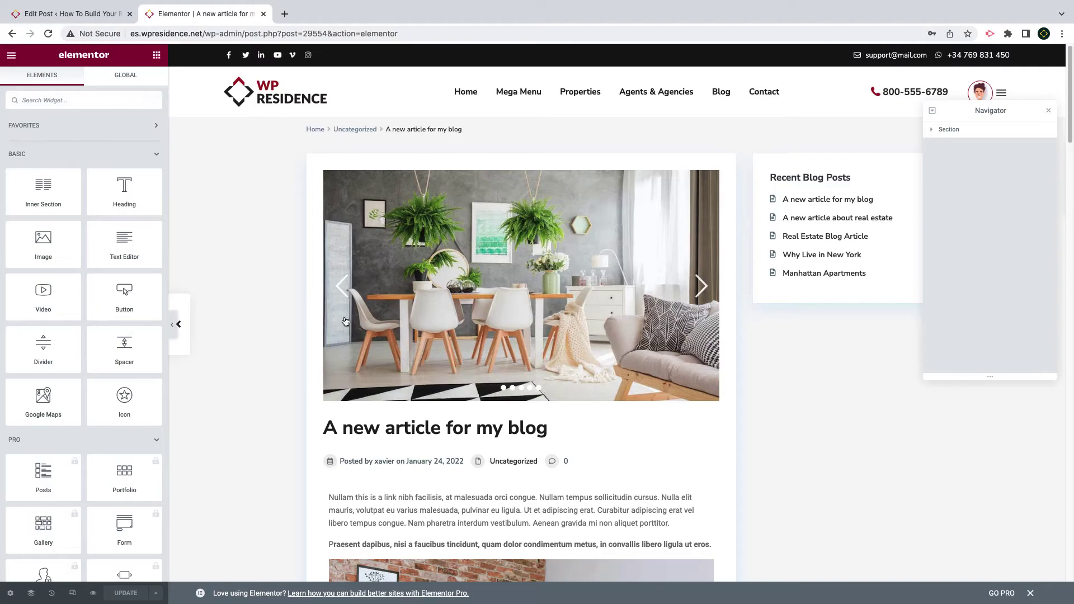
# Inspect the Text Editor widget holding the post body and list, then return to the widgets panel
pyautogui.scroll(-4, 410, 305)
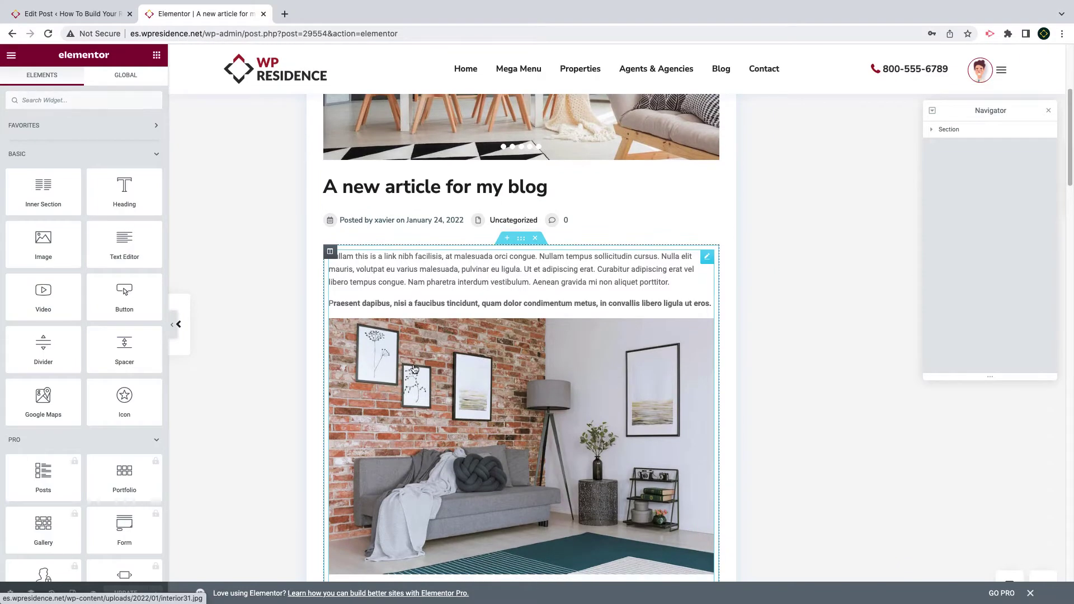
pyautogui.click(415, 370)
pyautogui.click(276, 361)
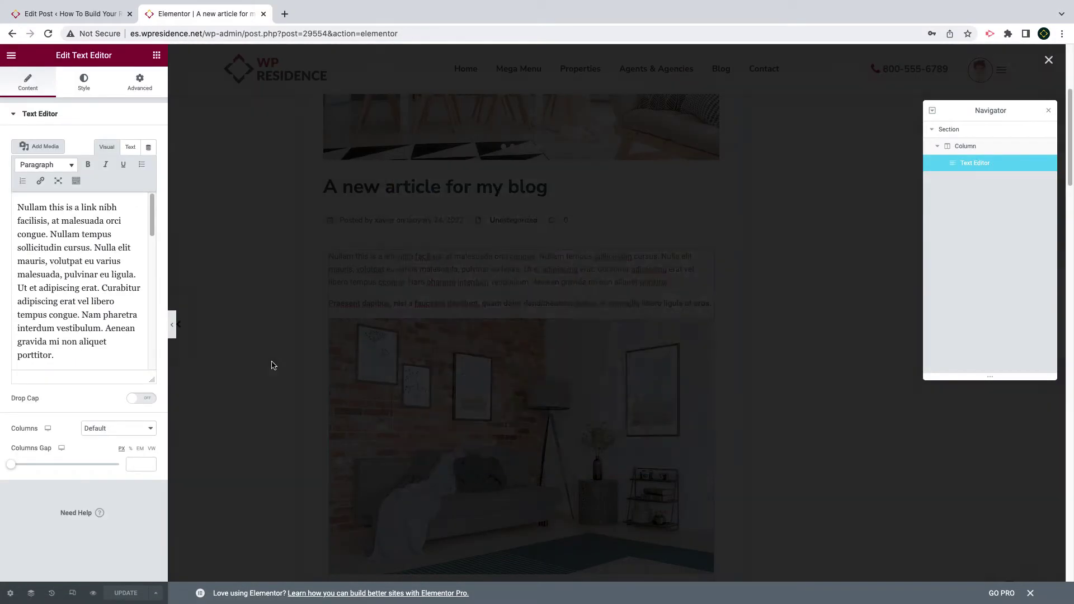
pyautogui.scroll(-8, 281, 357)
pyautogui.scroll(-5, 34, 350)
pyautogui.click(507, 299)
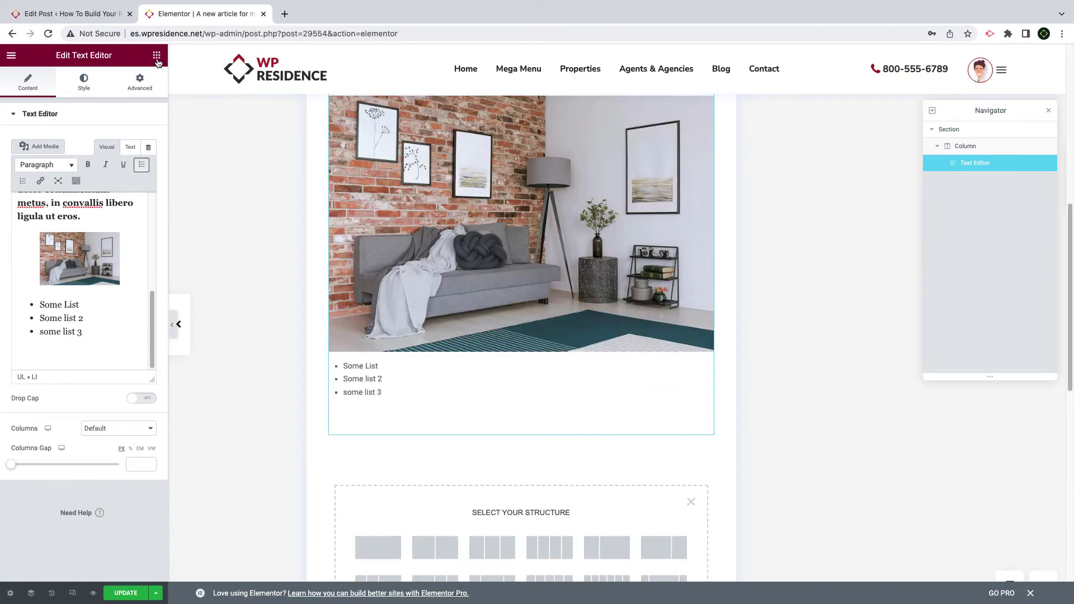
pyautogui.click(157, 59)
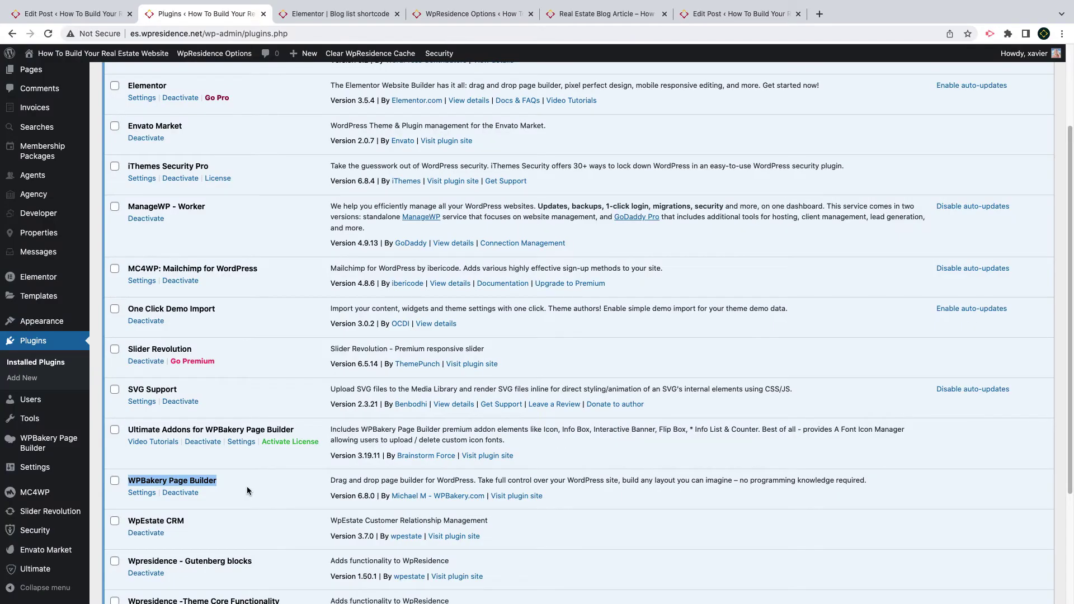
# Open WPBakery Page Builder settings, leaving posts with no default template
pyautogui.click(139, 494)
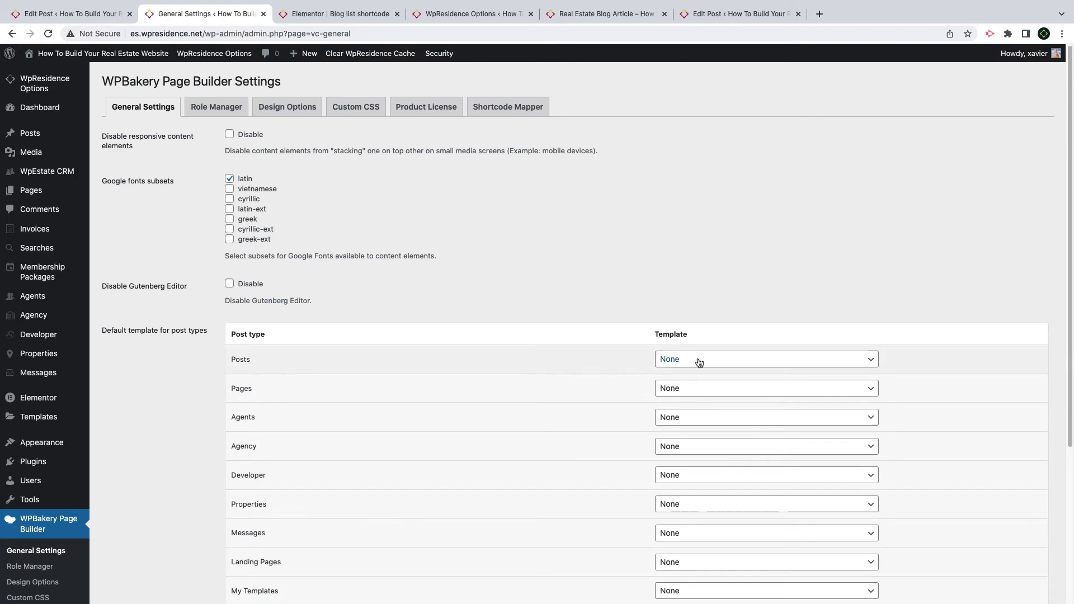
pyautogui.click(699, 362)
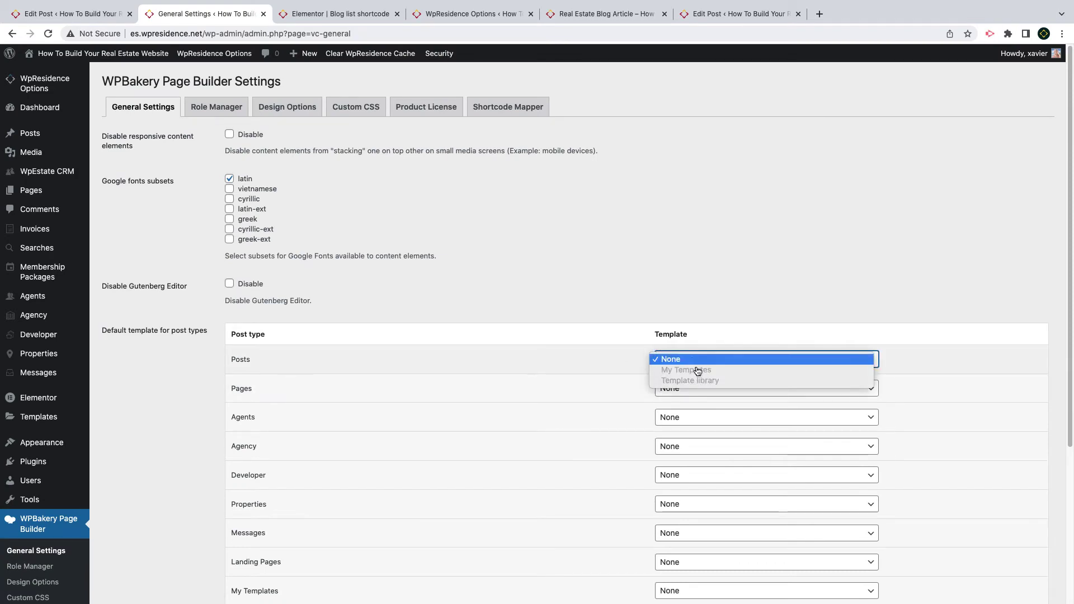
pyautogui.click(694, 360)
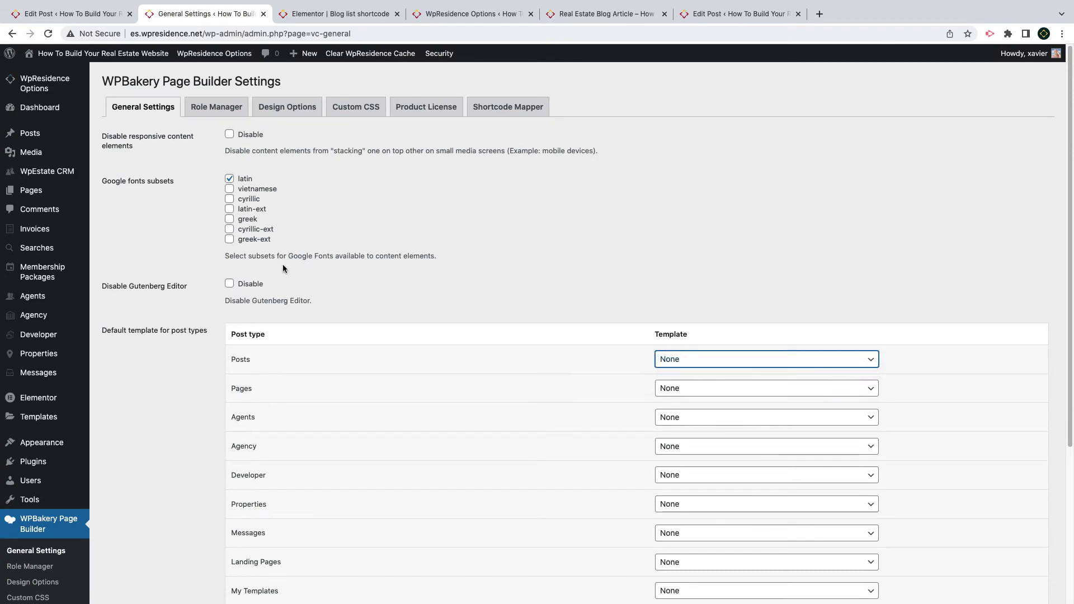
# In Role Manager, set Administrator post types to Custom and enable post
pyautogui.click(242, 116)
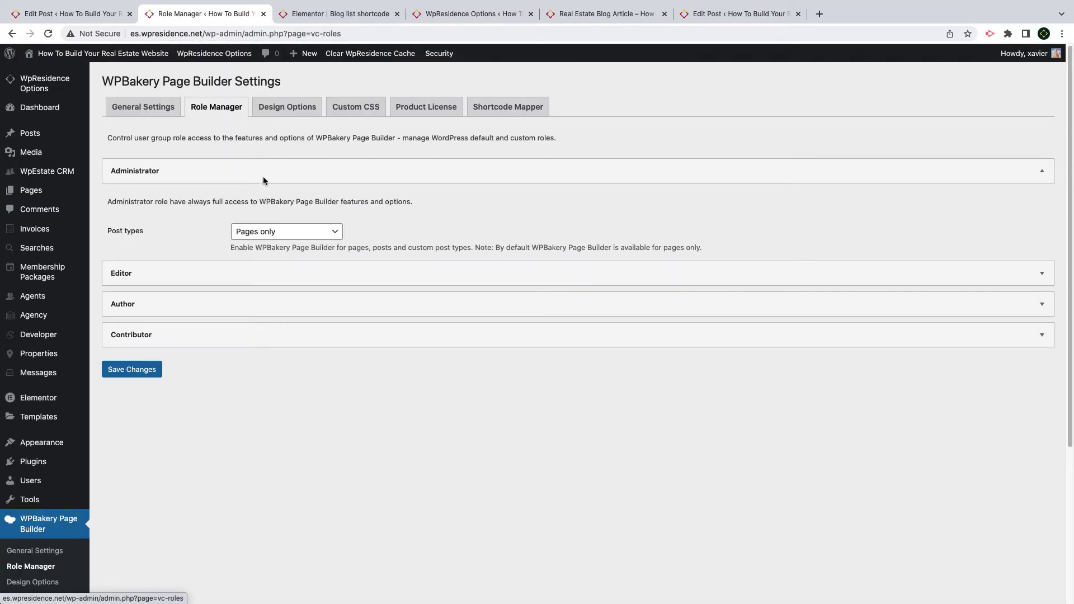
pyautogui.click(278, 234)
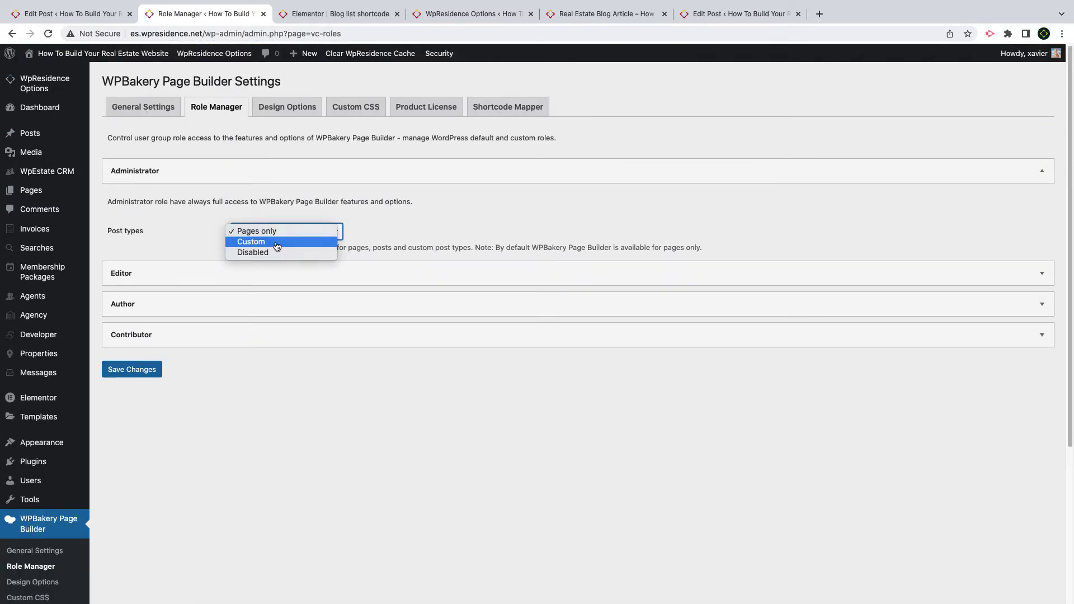
pyautogui.click(277, 244)
pyautogui.click(257, 282)
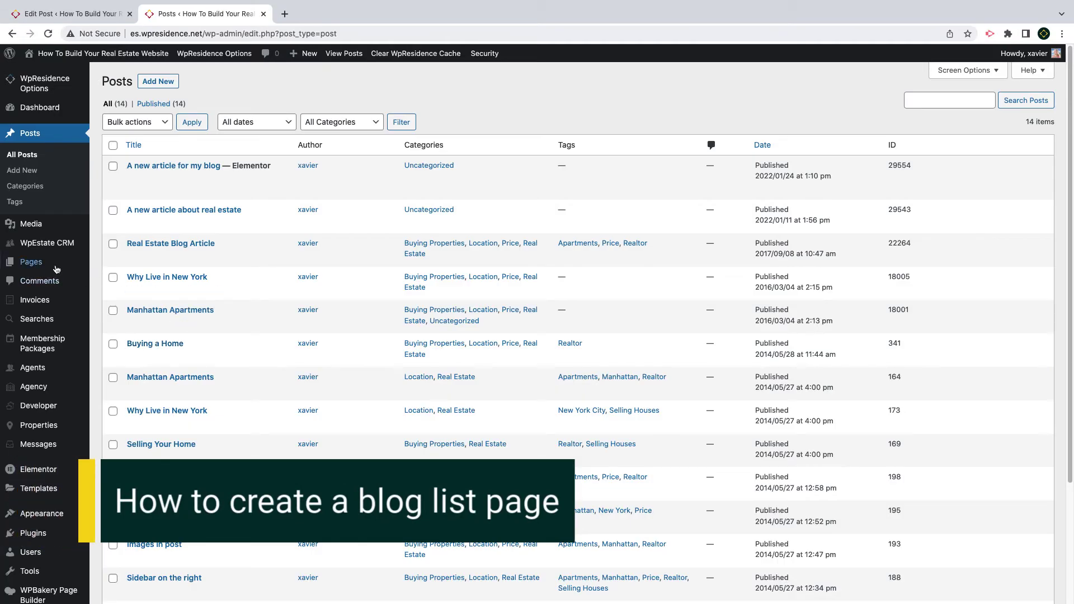
# Create a new page titled 'Blog list page', keeping transparent header on global
pyautogui.click(114, 283)
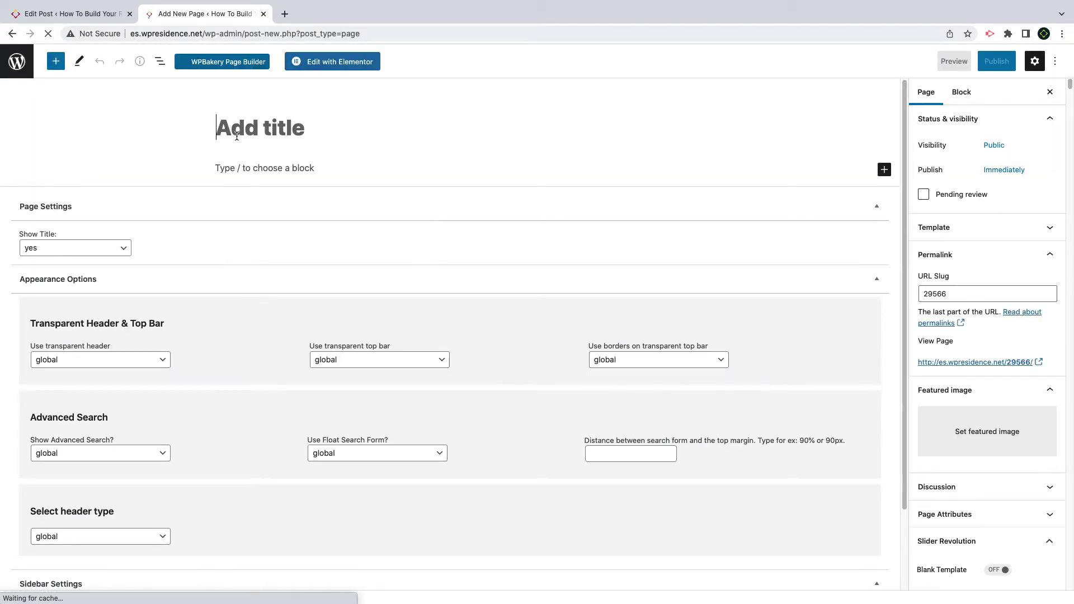
pyautogui.write('Blog list page')
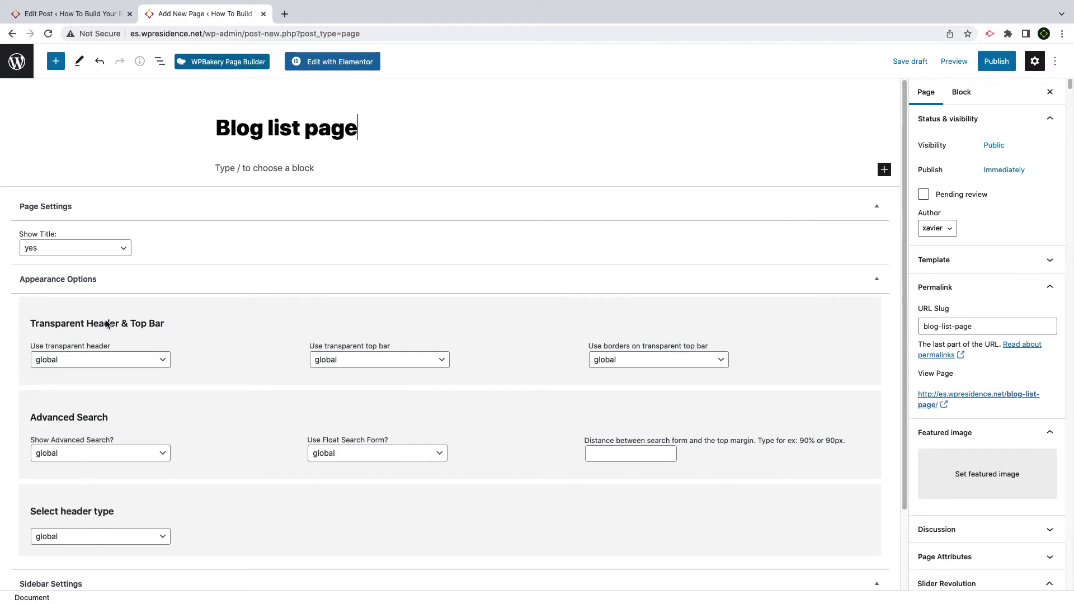
pyautogui.click(72, 361)
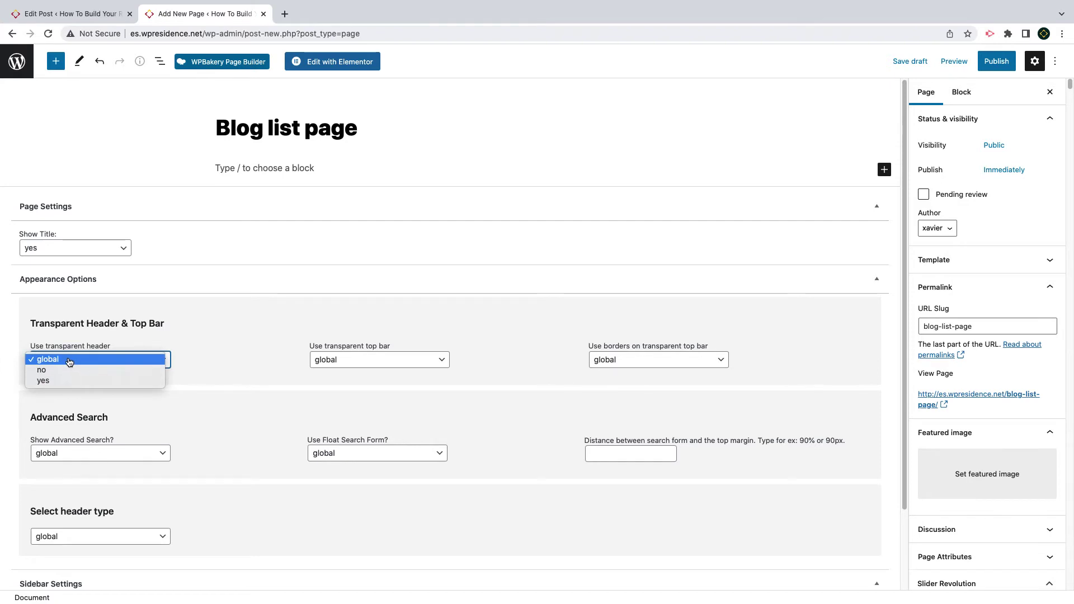
pyautogui.click(129, 393)
# Turn off advanced search and set the header type to none
pyautogui.scroll(-3, 95, 378)
pyautogui.click(96, 368)
pyautogui.click(80, 394)
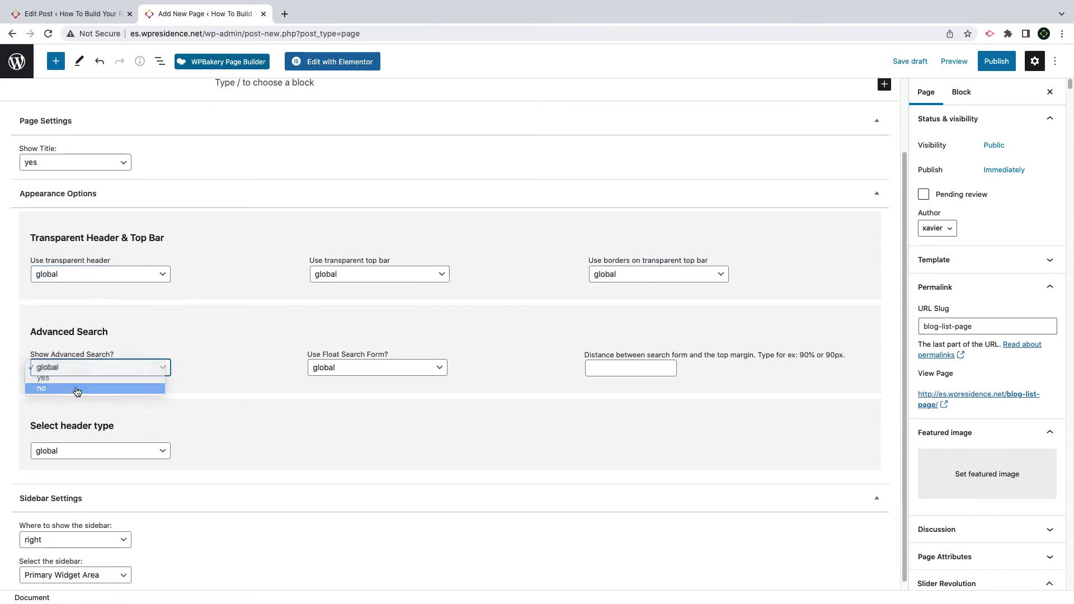
pyautogui.click(87, 447)
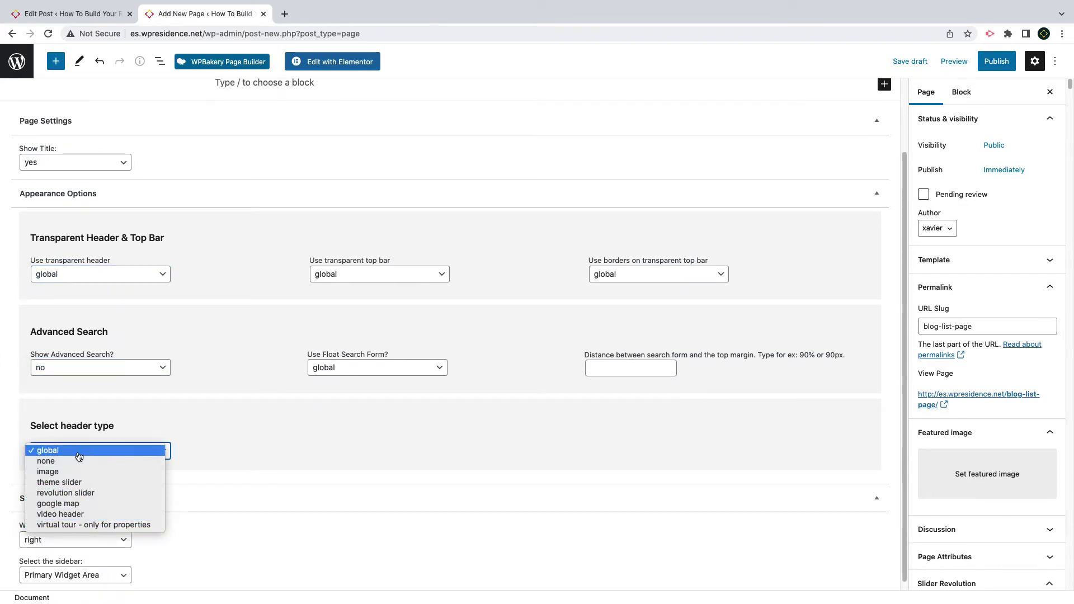
pyautogui.click(79, 461)
# Collapse the Status and Permalink panels and expand the Template panel
pyautogui.click(1050, 119)
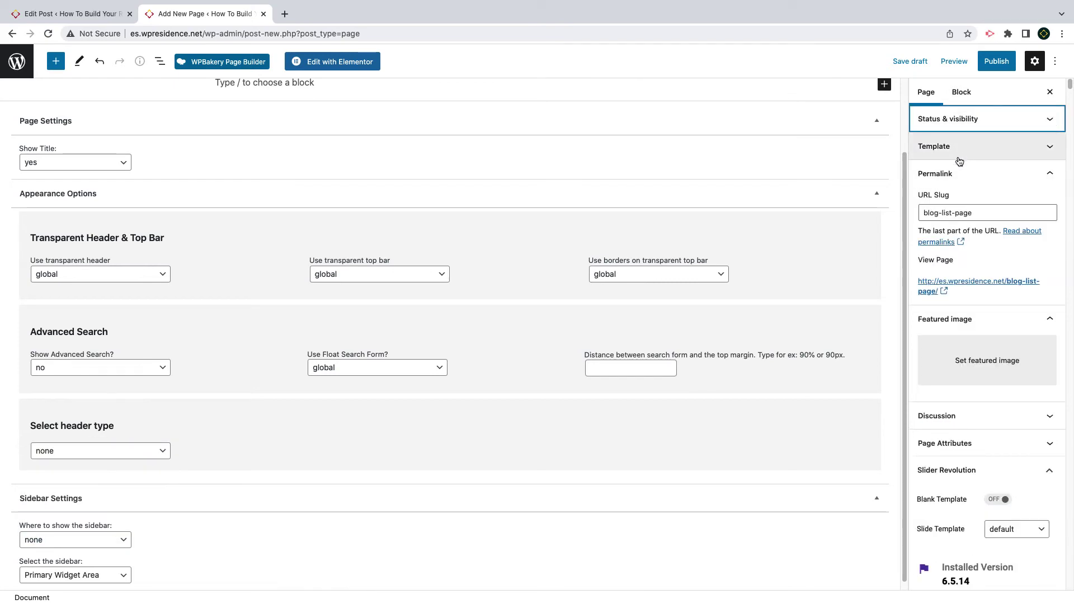
pyautogui.click(1050, 174)
pyautogui.click(1050, 150)
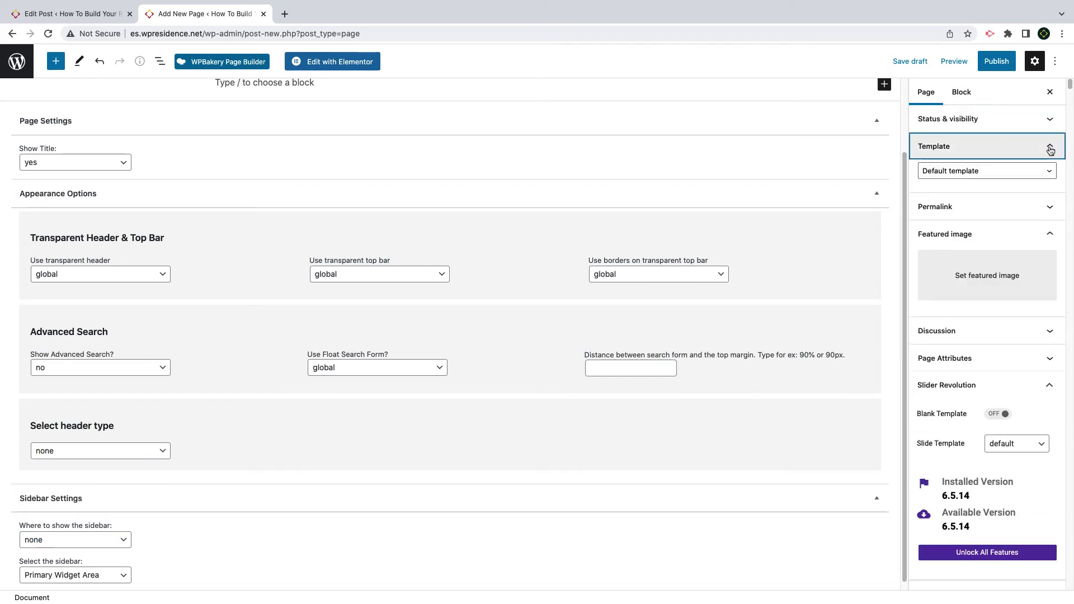
pyautogui.click(978, 175)
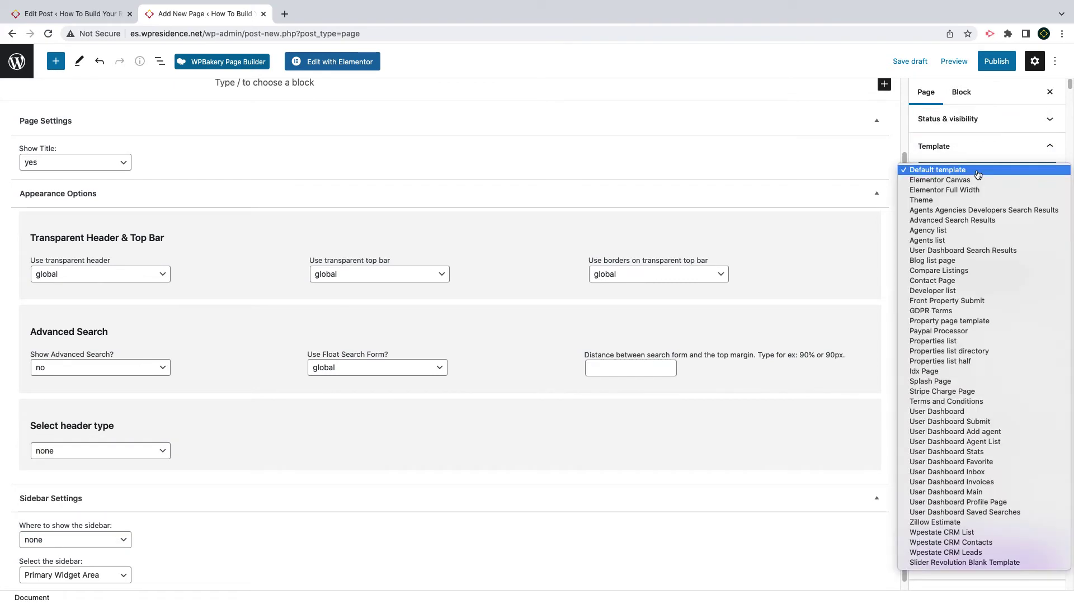
# Apply the Blog list page template, publish the page, and view it live
pyautogui.click(949, 260)
pyautogui.click(964, 176)
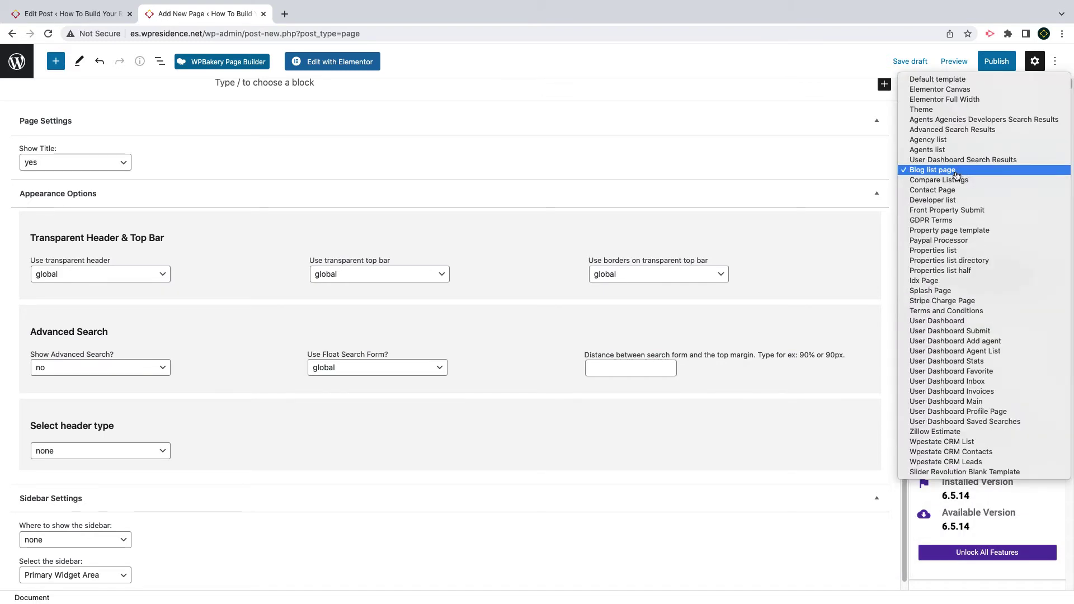
pyautogui.click(957, 176)
pyautogui.click(1000, 63)
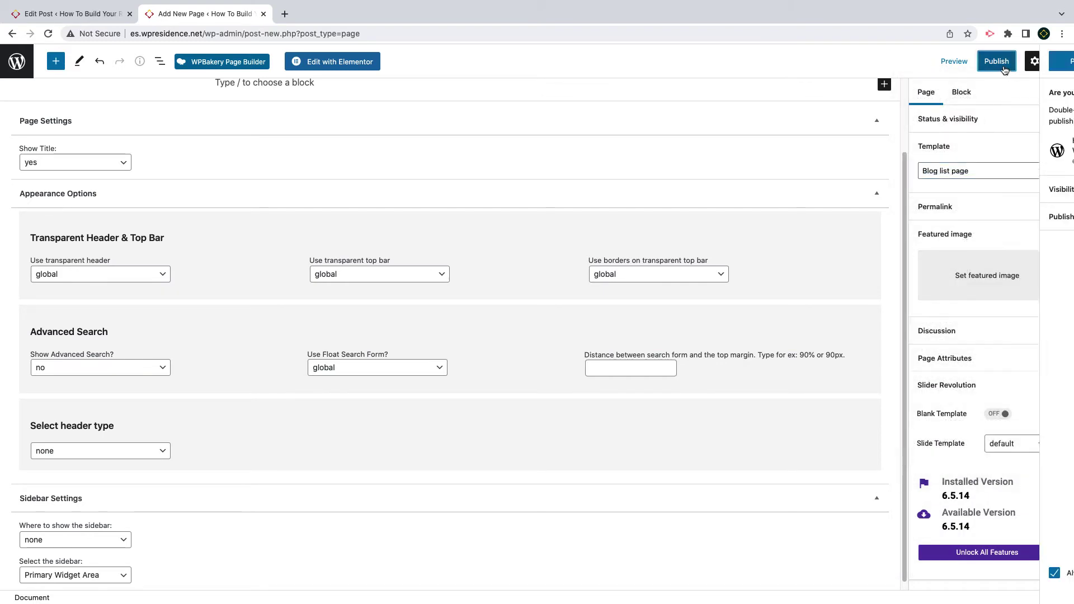
pyautogui.press('Return')
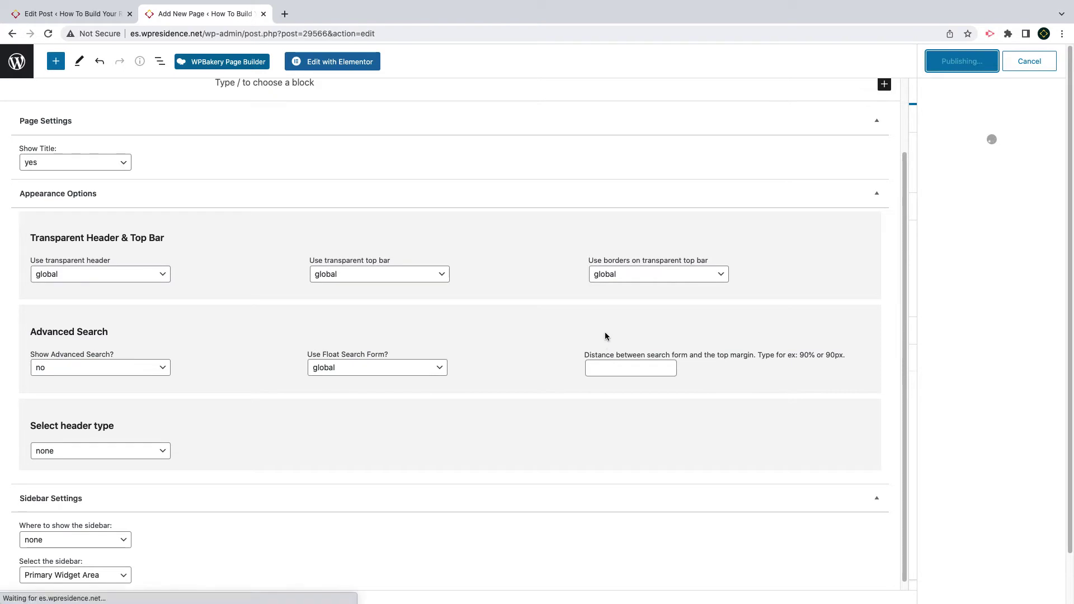
pyautogui.click(109, 569)
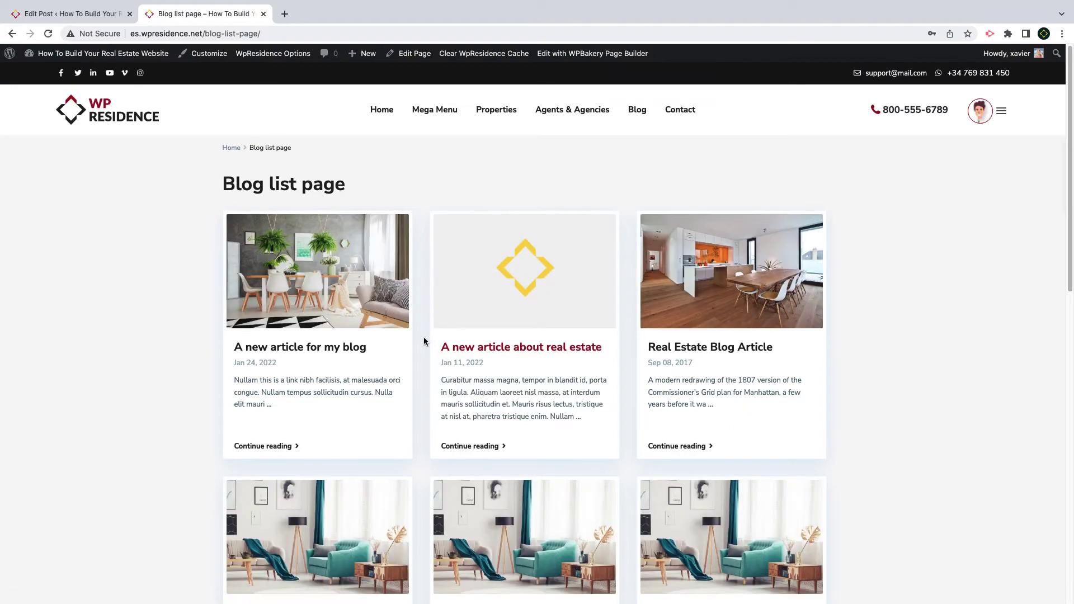
# Review the live page's post card grid, then start a new page from the admin bar
pyautogui.scroll(-8, 376, 371)
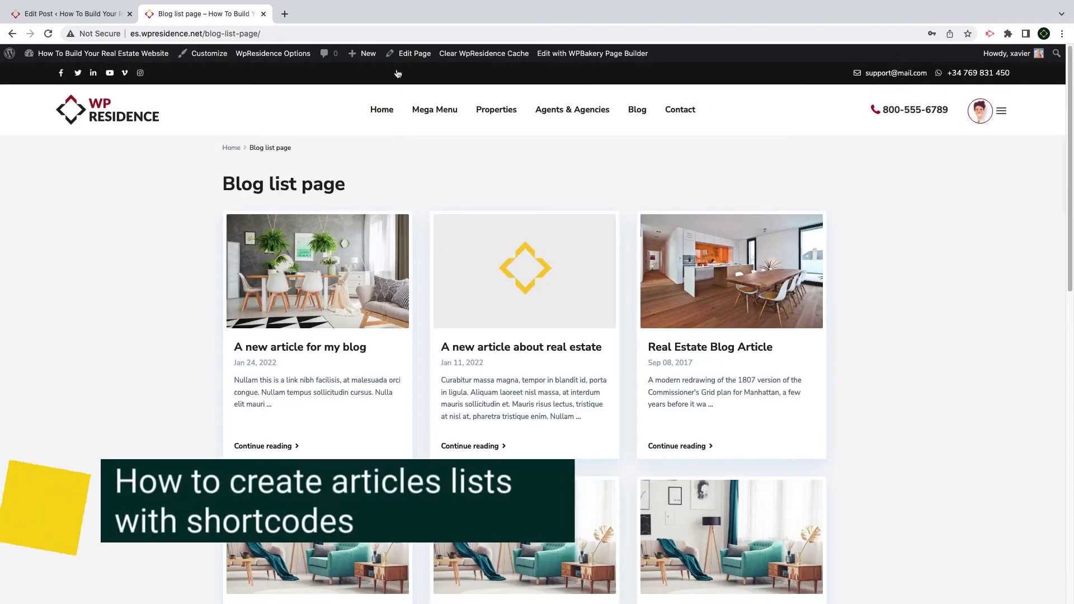
pyautogui.moveTo(369, 57)
pyautogui.click(356, 102)
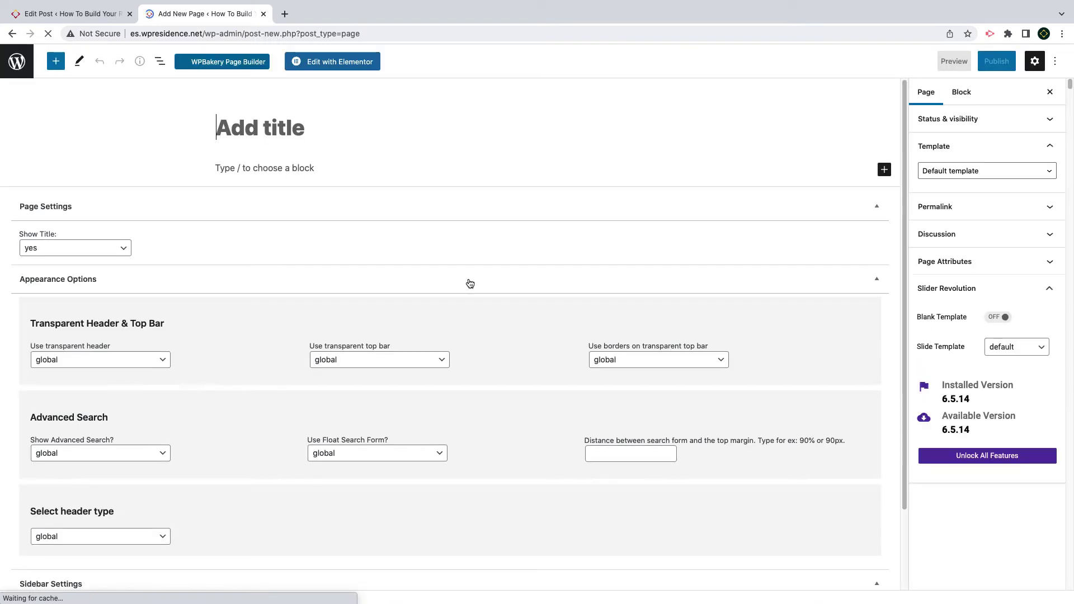
# Title the page 'Blog list shortcode', publish it, and open it in Elementor
pyautogui.write('Blog list sh')
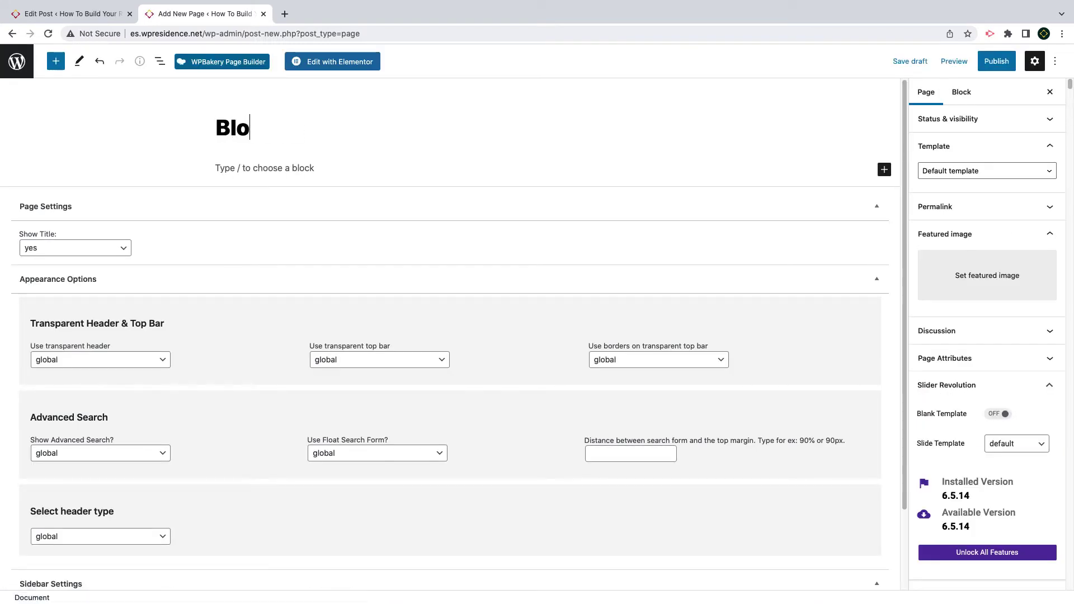
pyautogui.write('ortcode')
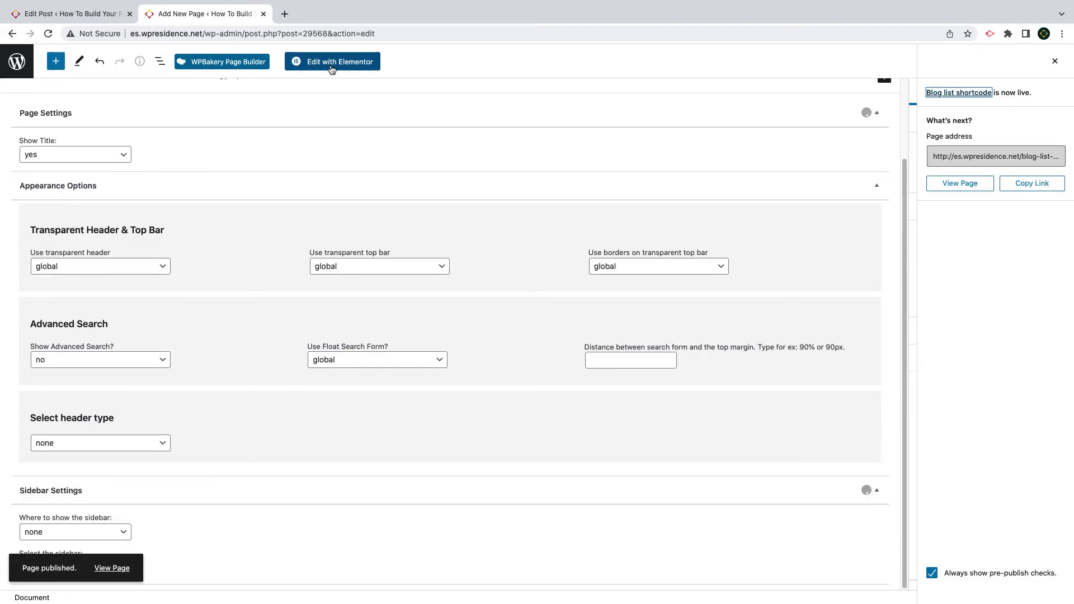
pyautogui.click(333, 61)
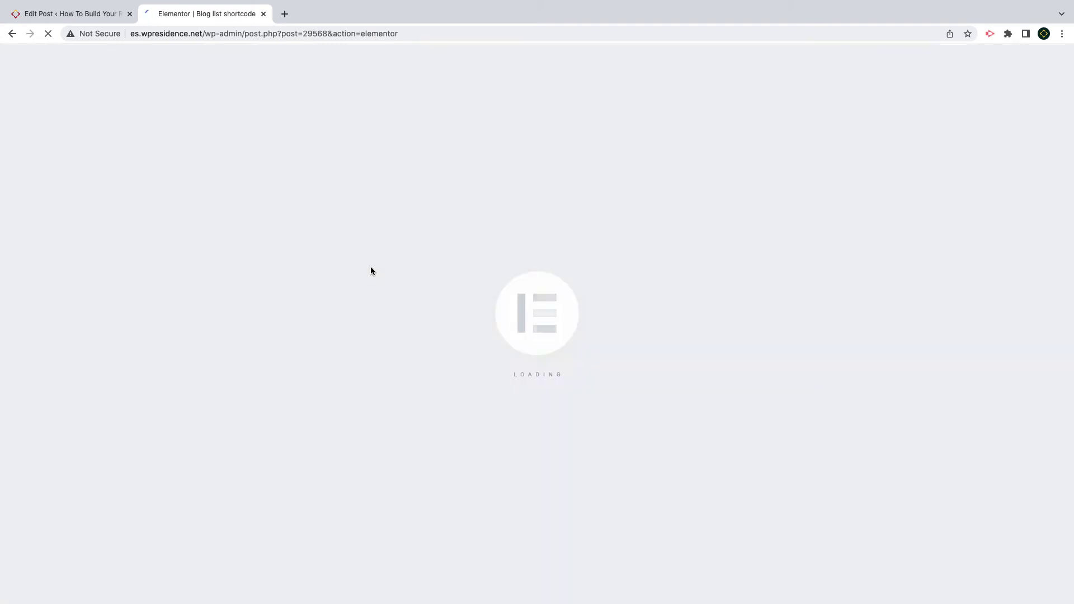
# Search 'blog' and place the WpResidence Blog Post List widget on the empty page
pyautogui.write('blog')
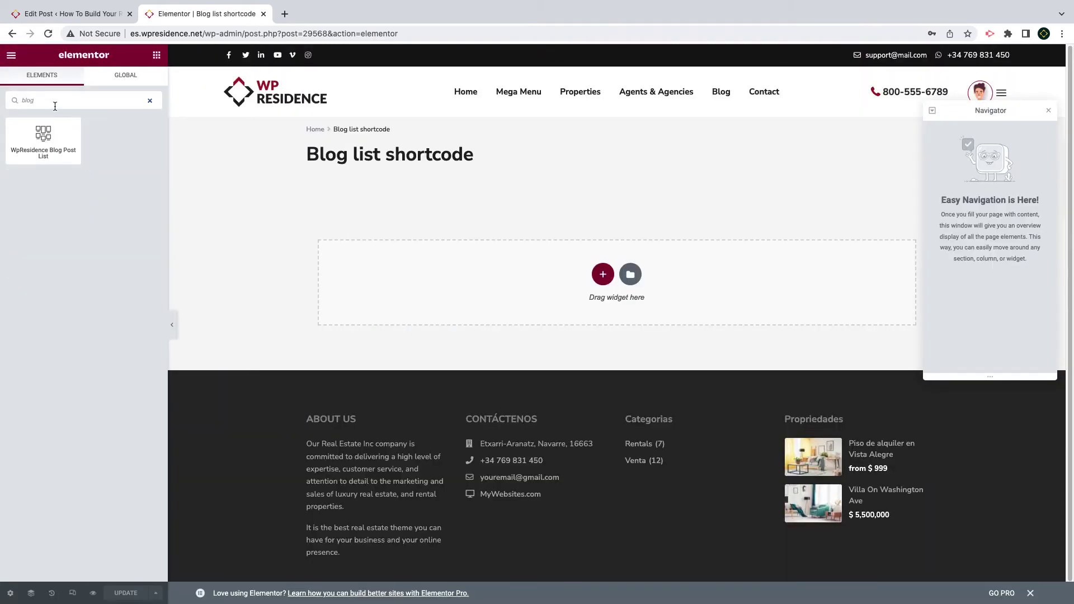
pyautogui.moveTo(41, 144); pyautogui.dragTo(496, 318)
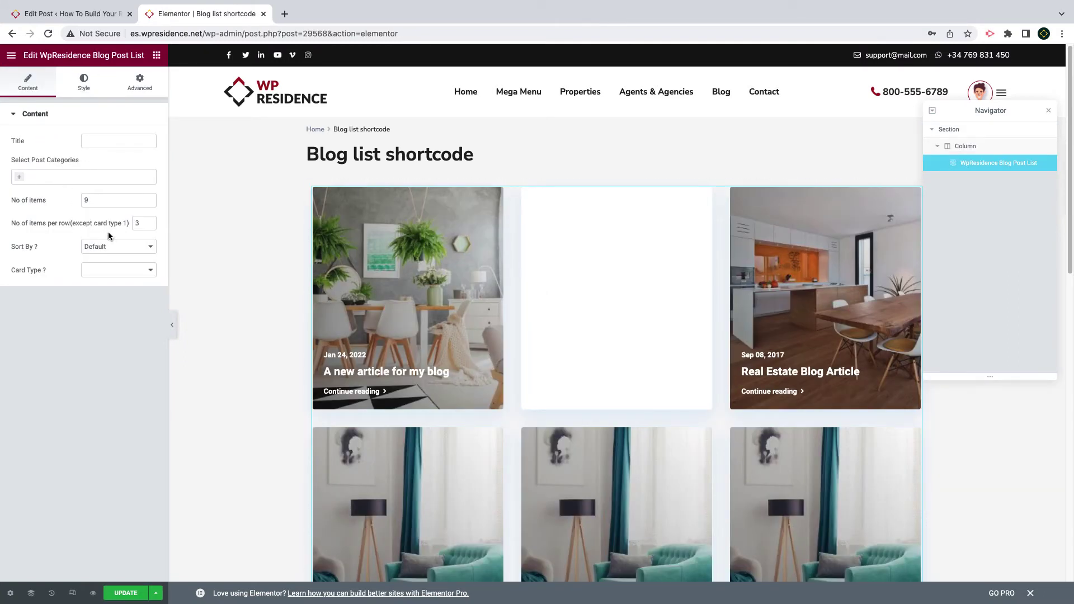
# Sort the blog posts by Title Desc and change the number of items shown
pyautogui.click(114, 247)
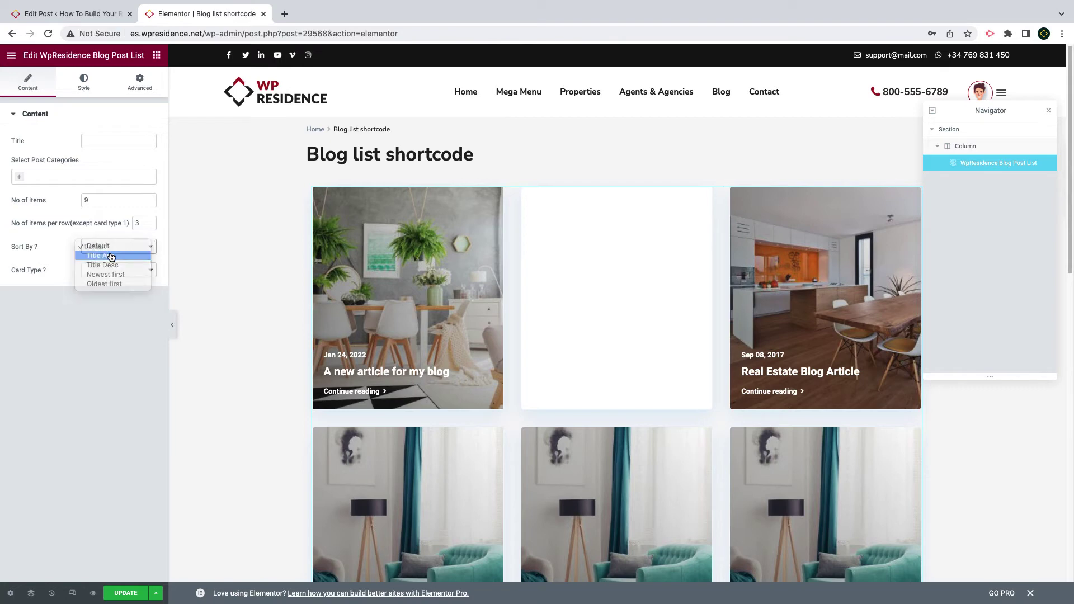
pyautogui.click(107, 254)
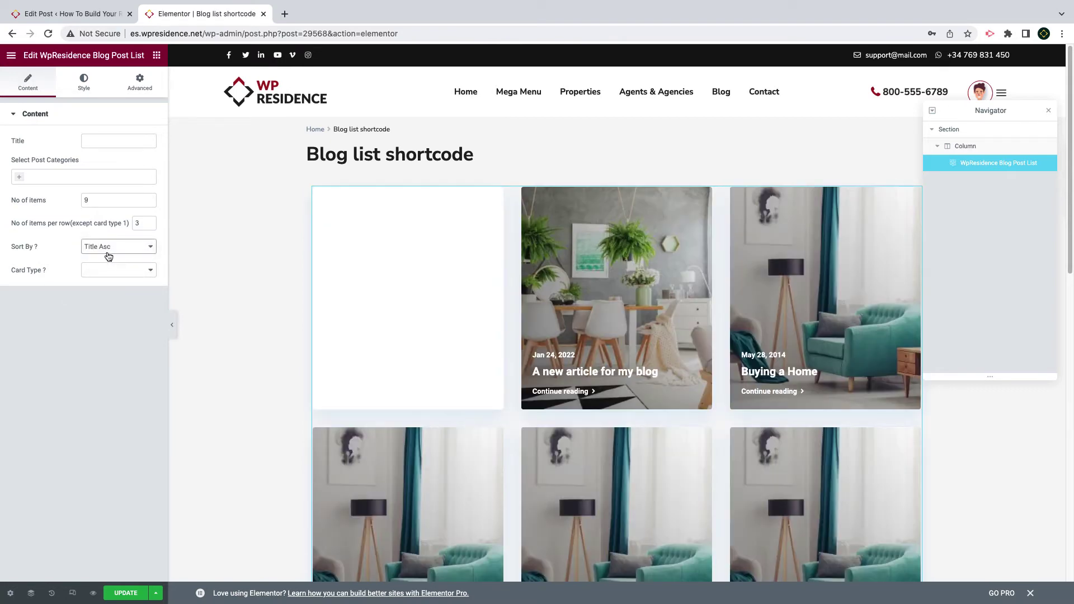
pyautogui.click(105, 253)
pyautogui.click(107, 256)
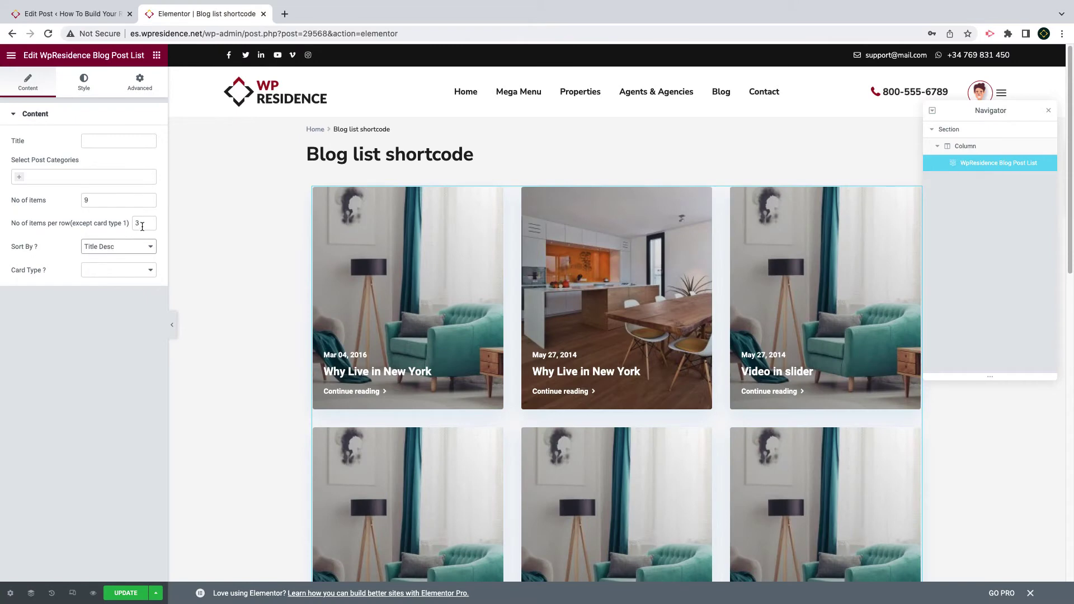
pyautogui.click(97, 201)
pyautogui.write('6')
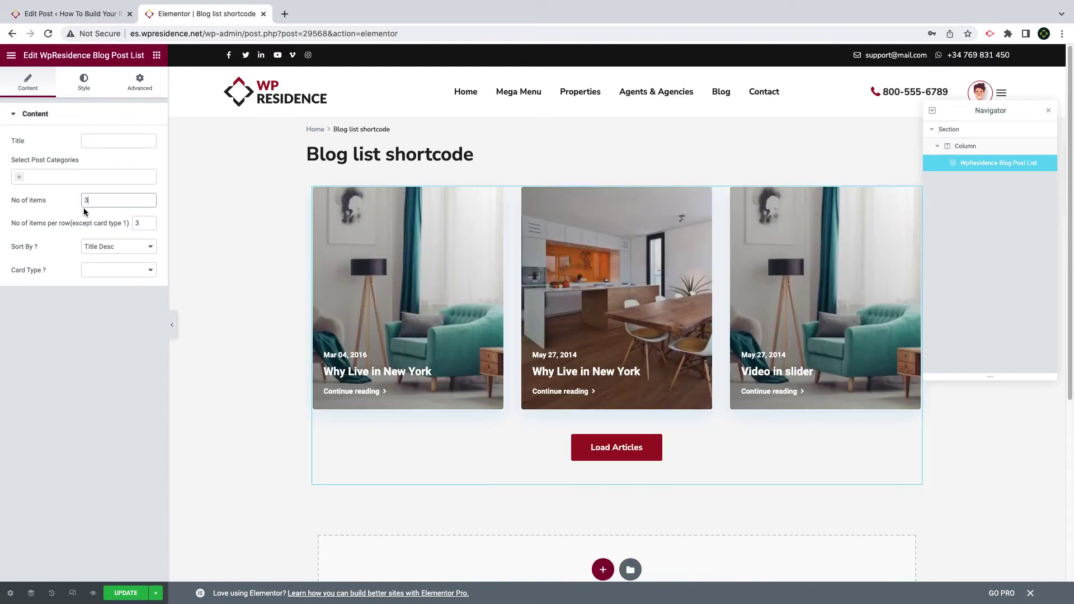
pyautogui.click(48, 177)
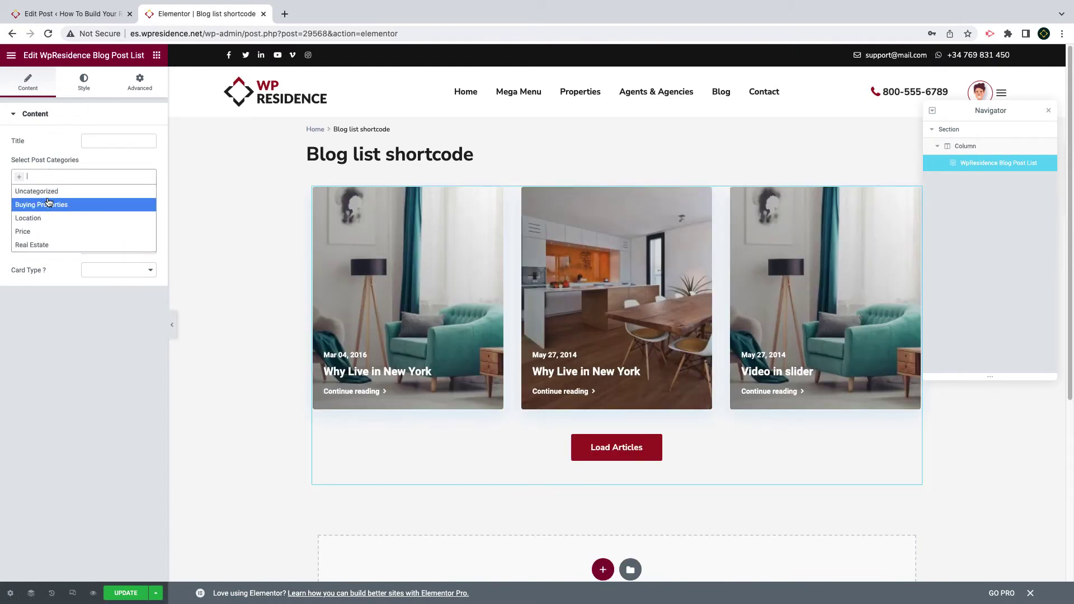
pyautogui.click(49, 177)
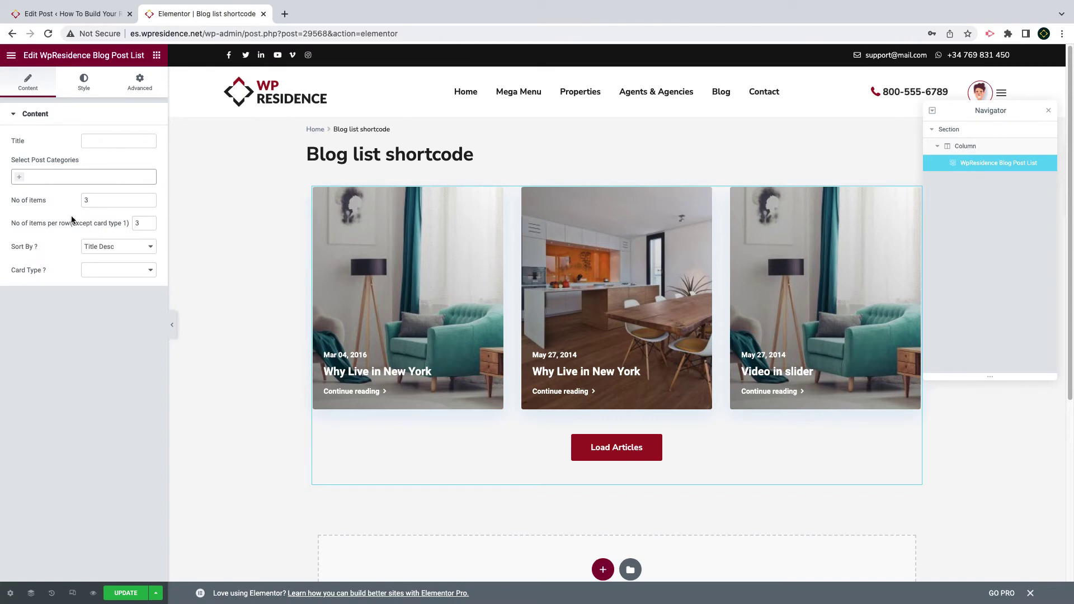
# Switch the post list cards to Type 3
pyautogui.click(104, 271)
pyautogui.click(104, 278)
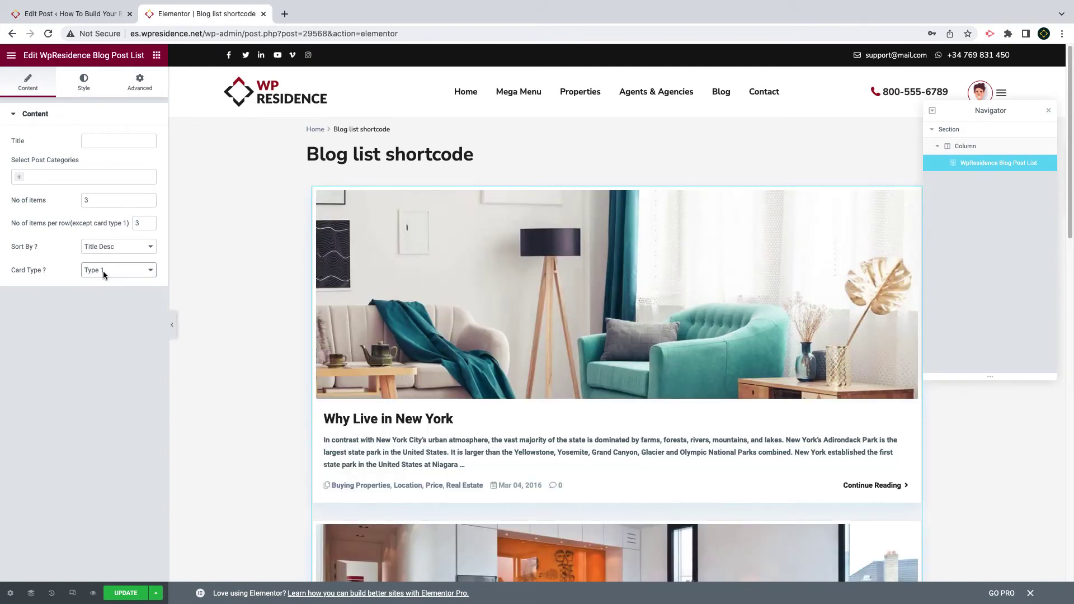
pyautogui.click(104, 271)
pyautogui.click(103, 283)
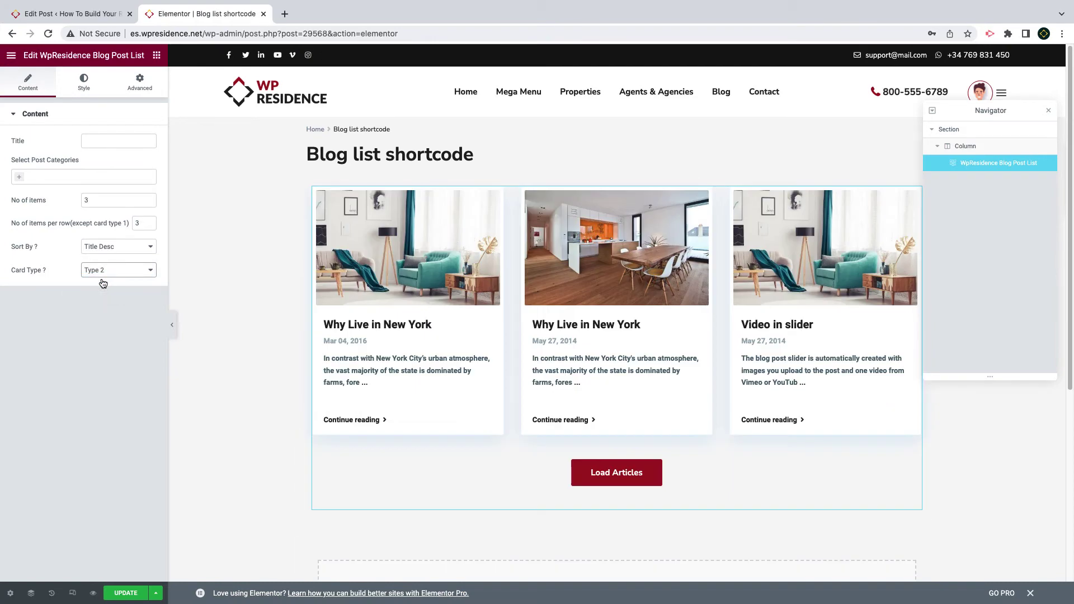
pyautogui.click(109, 278)
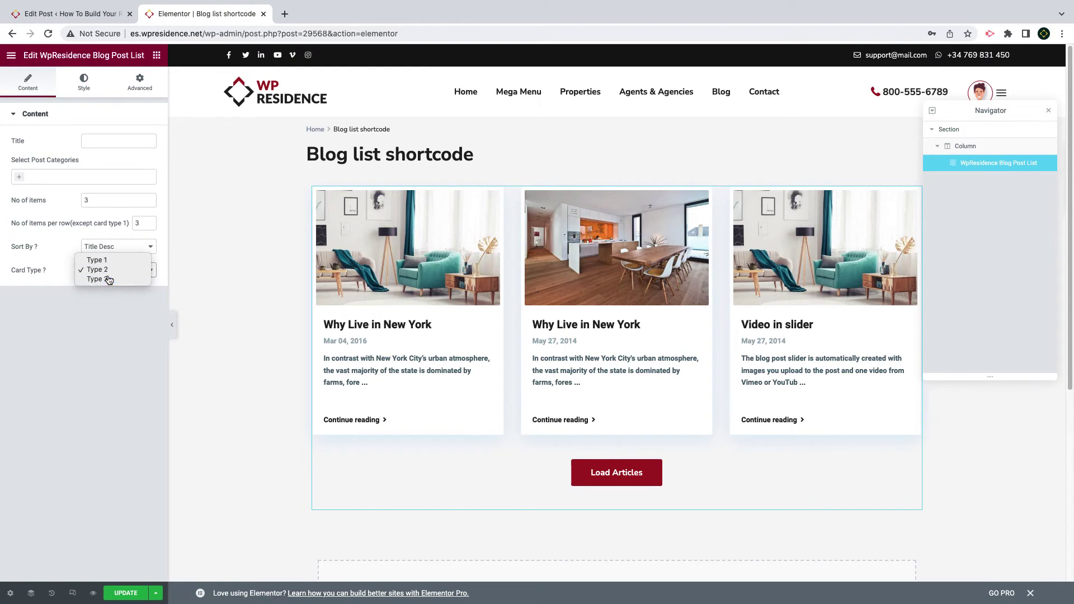
pyautogui.click(102, 278)
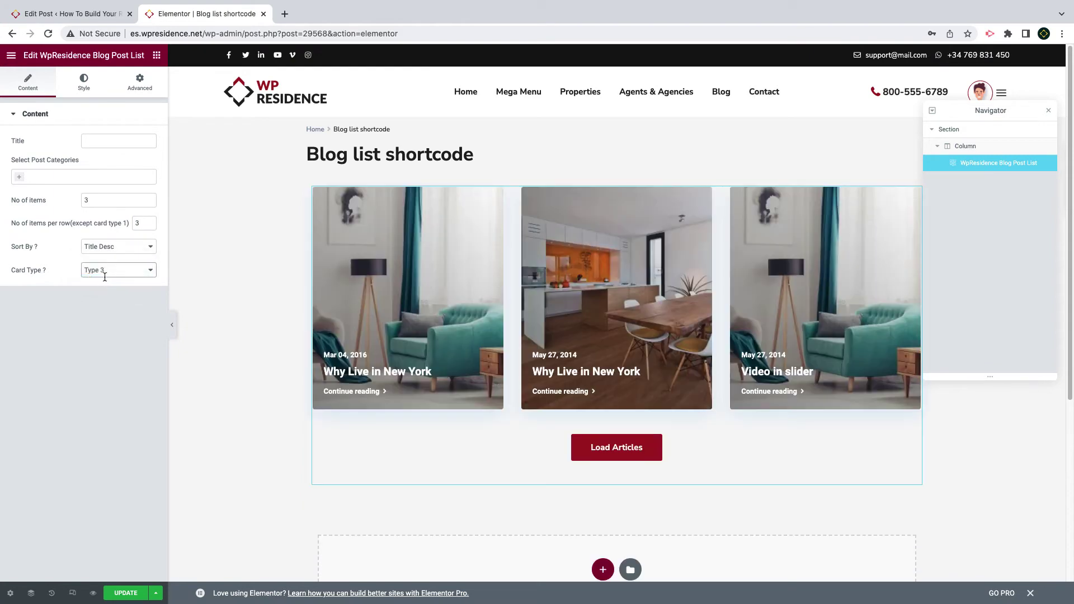
# In Style, set post title font weight to 500 and date/meta icon size to 12
pyautogui.click(84, 85)
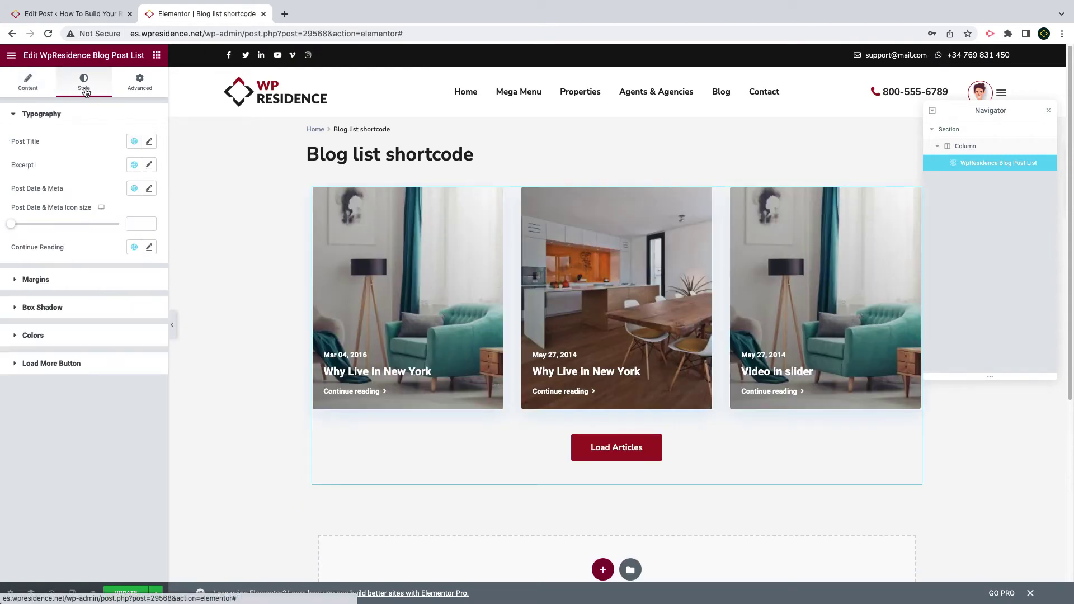
pyautogui.click(150, 143)
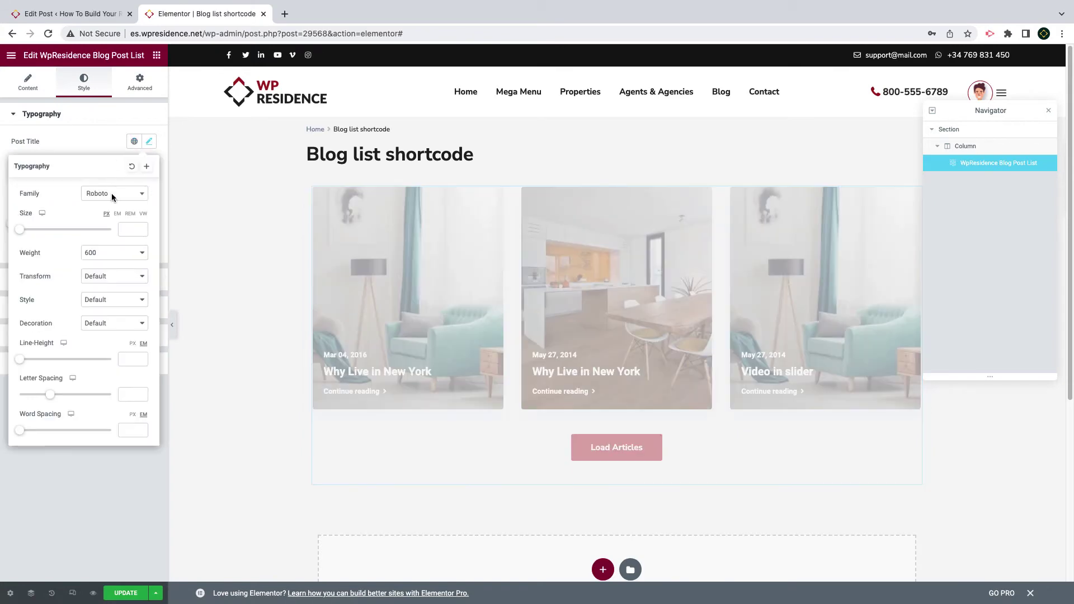
pyautogui.click(104, 253)
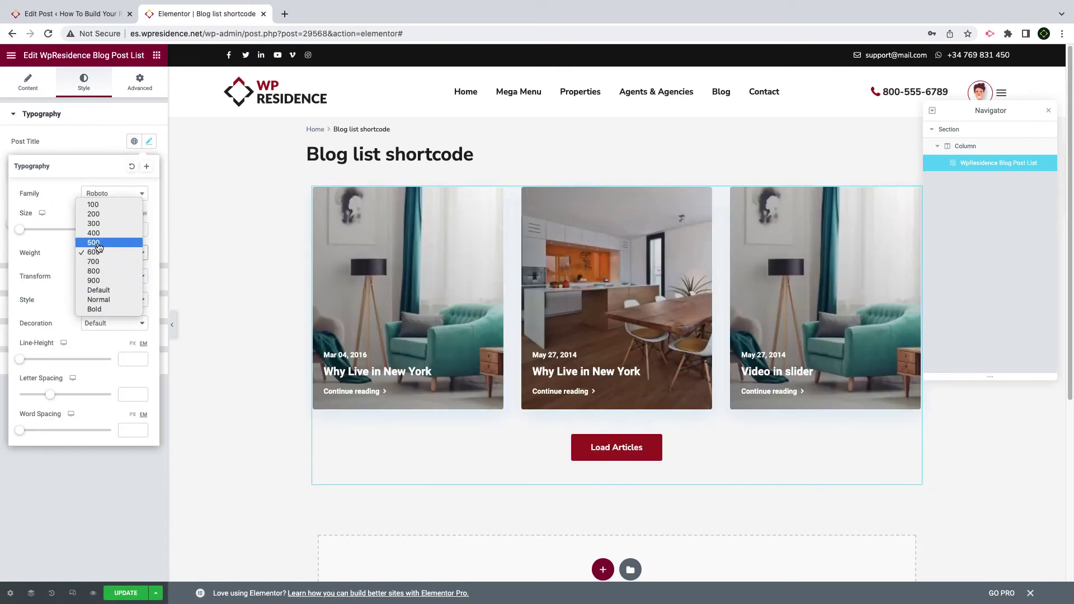
pyautogui.click(93, 243)
pyautogui.click(87, 137)
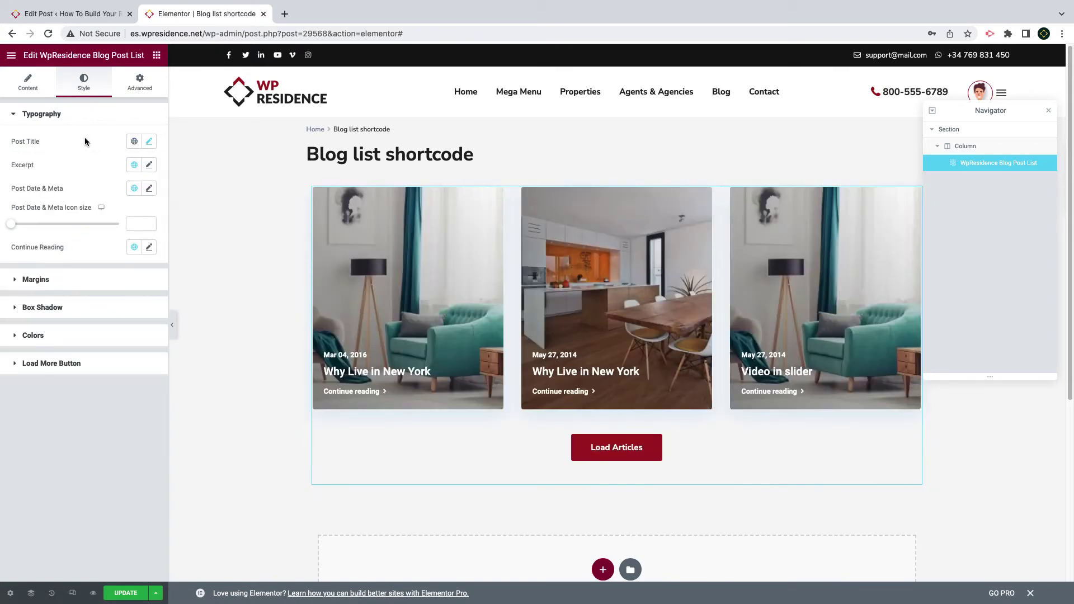
pyautogui.moveTo(15, 227); pyautogui.dragTo(21, 228)
pyautogui.moveTo(137, 225); pyautogui.dragTo(117, 228)
pyautogui.write('12')
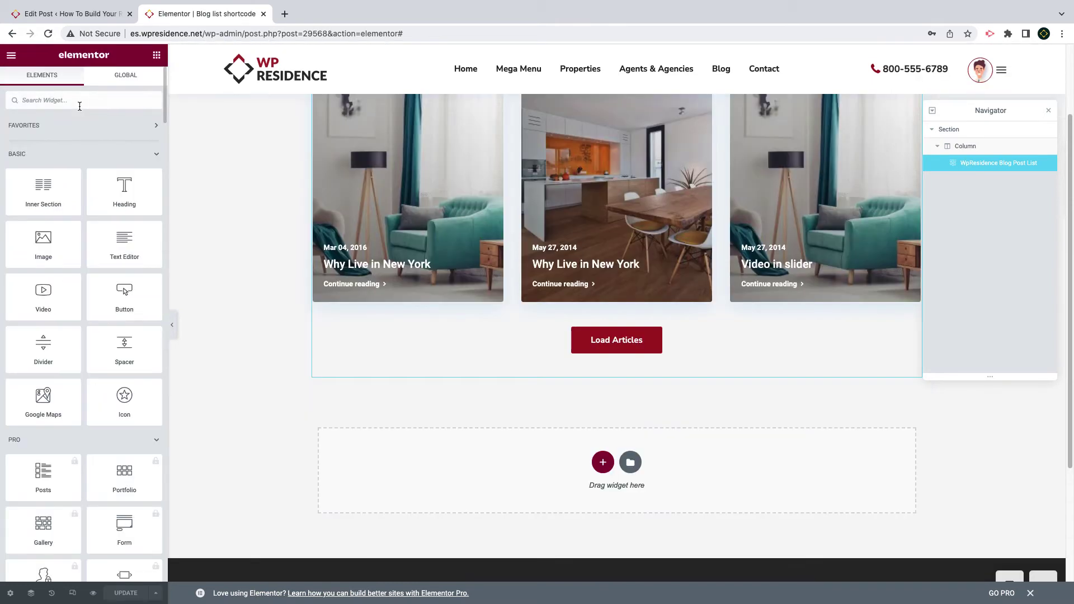
# Add a WpResidence Items Slider of articles with sideways arrows below the list, then save
pyautogui.write('items')
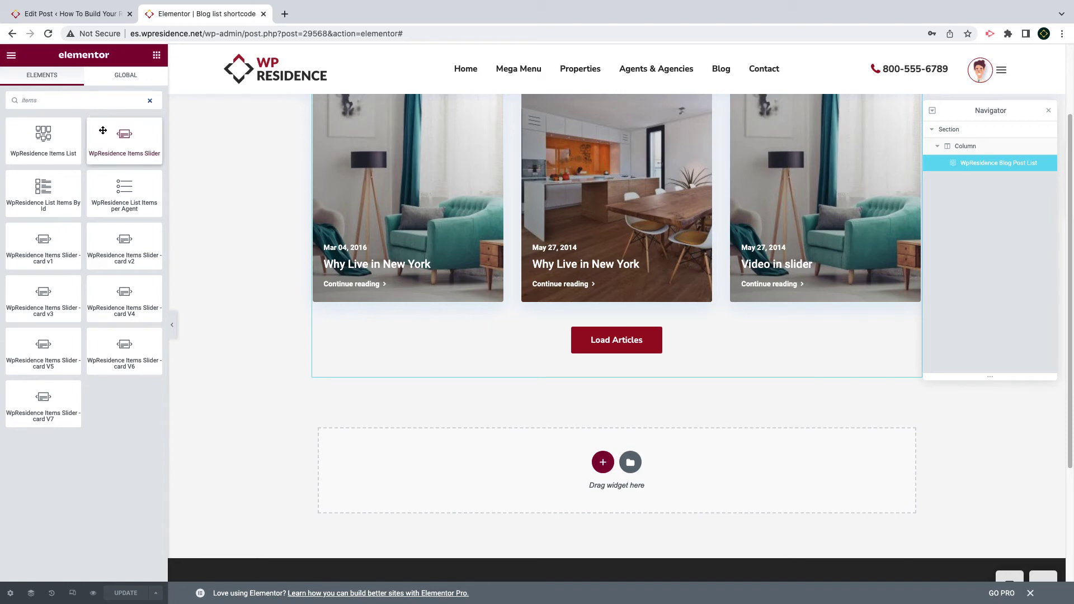
pyautogui.moveTo(103, 131); pyautogui.dragTo(612, 475)
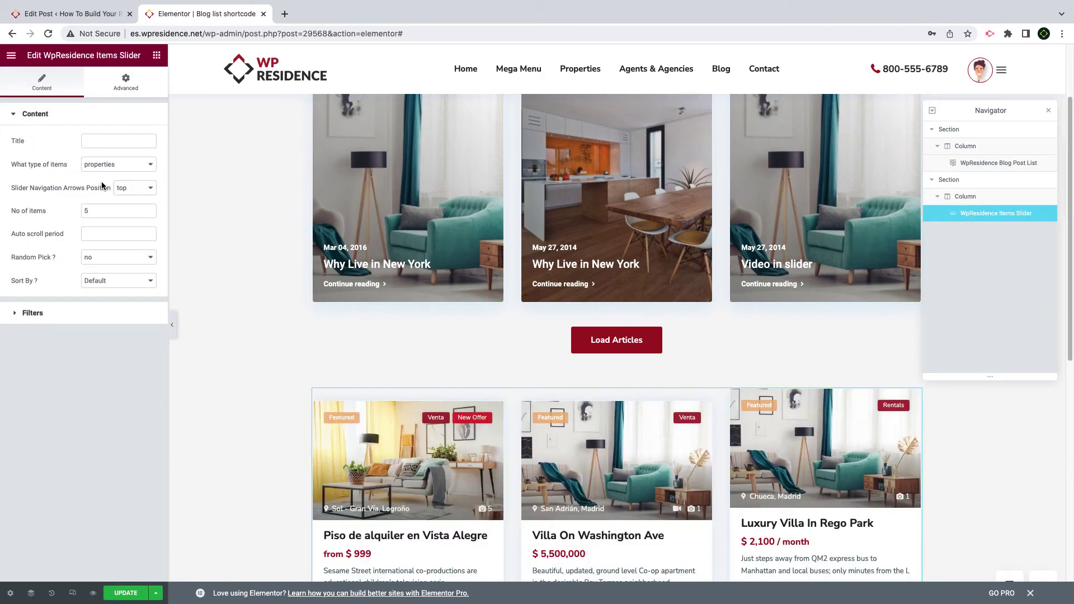
pyautogui.click(115, 166)
pyautogui.click(111, 183)
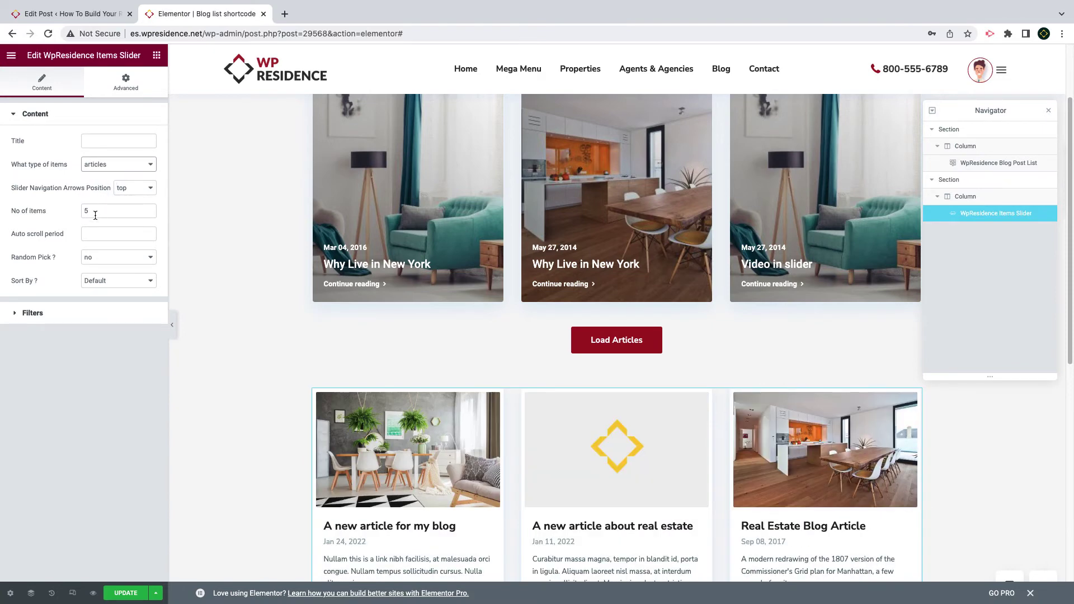
pyautogui.click(126, 191)
pyautogui.click(127, 198)
pyautogui.click(127, 592)
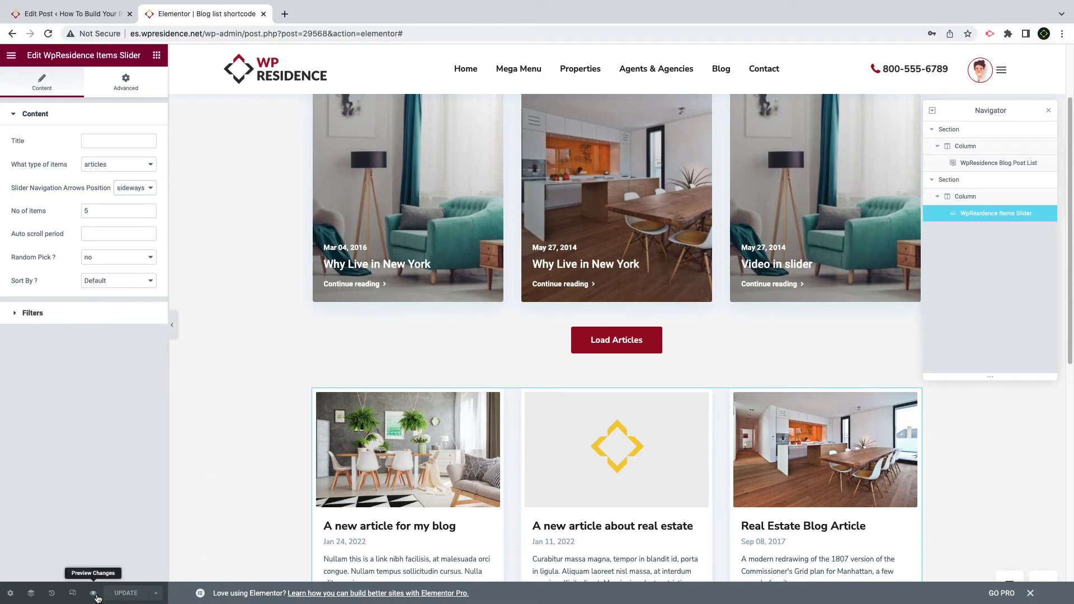
# Preview the saved page, find the articles slider, and edit 'A new article about real estate'
pyautogui.click(94, 594)
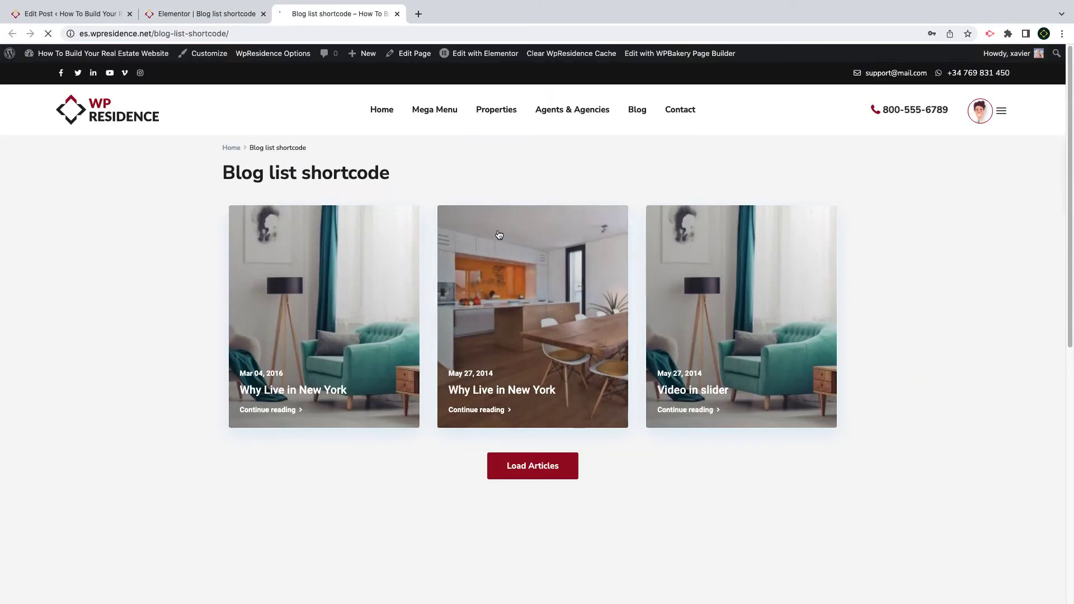
pyautogui.scroll(-4, 335, 336)
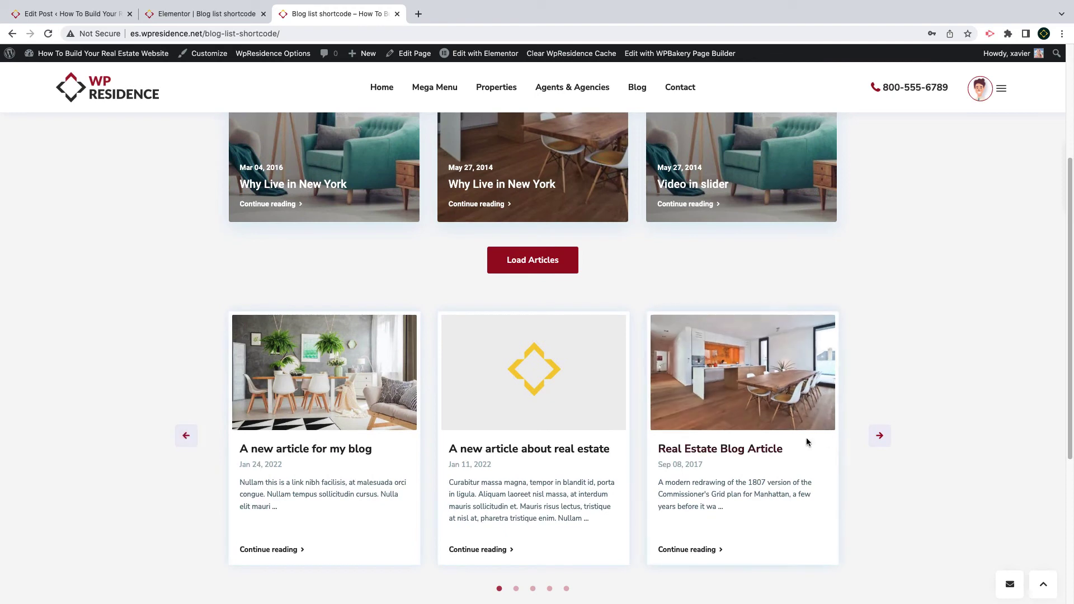
pyautogui.scroll(4, 731, 387)
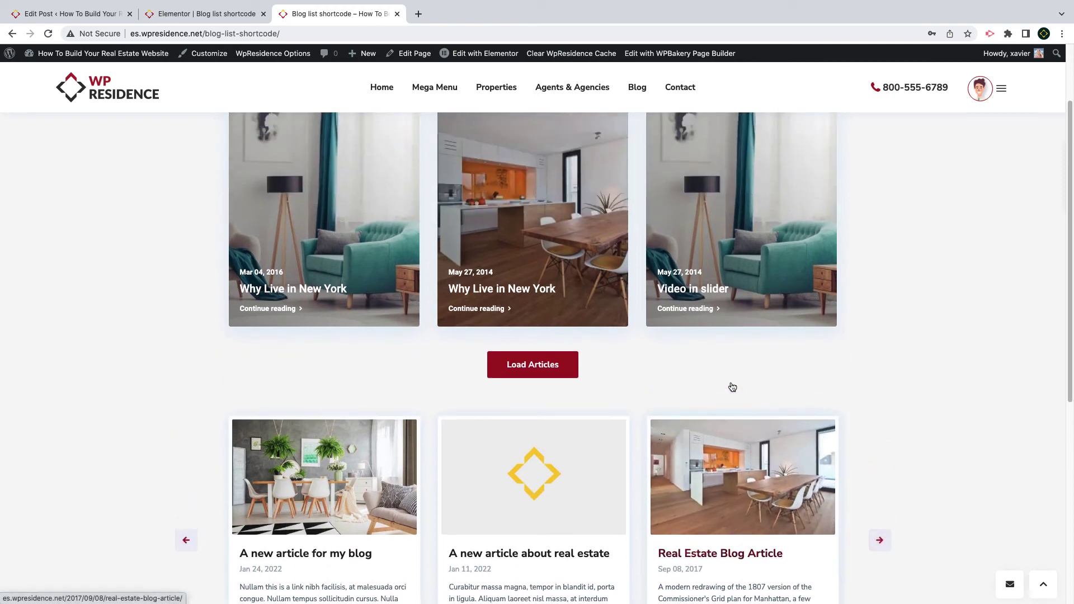
pyautogui.scroll(-5, 706, 332)
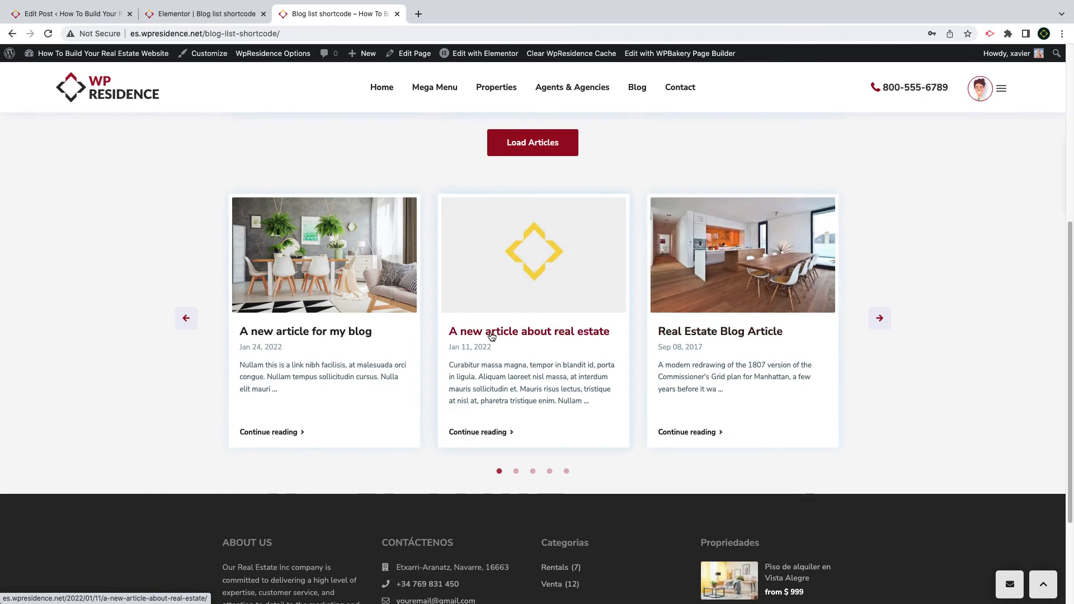
pyautogui.click(526, 270)
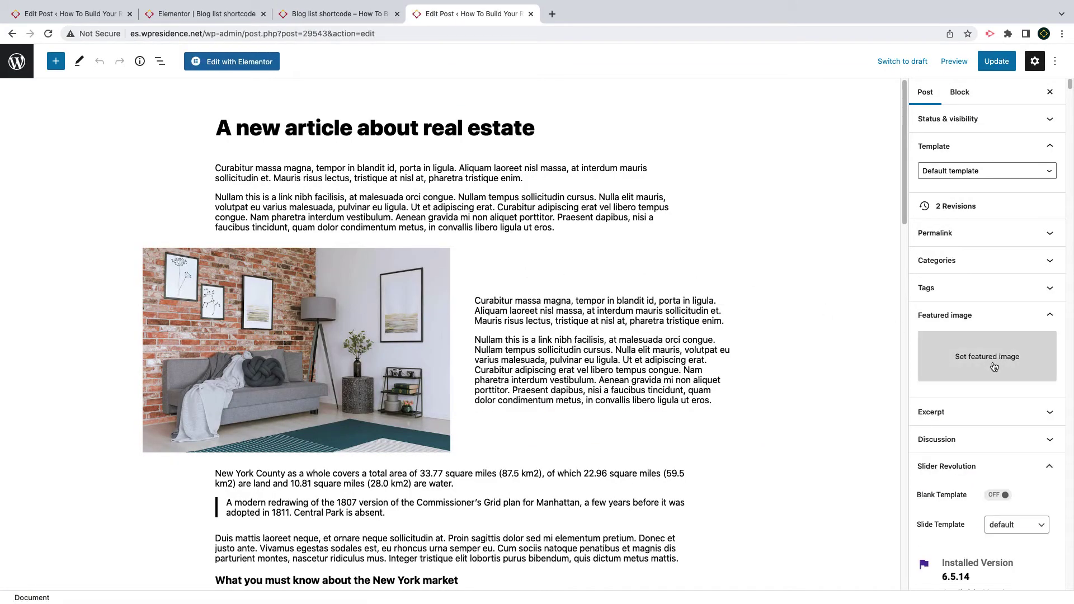
# Make interior24 the post's featured image, update the post, and reload the blog list page
pyautogui.click(983, 362)
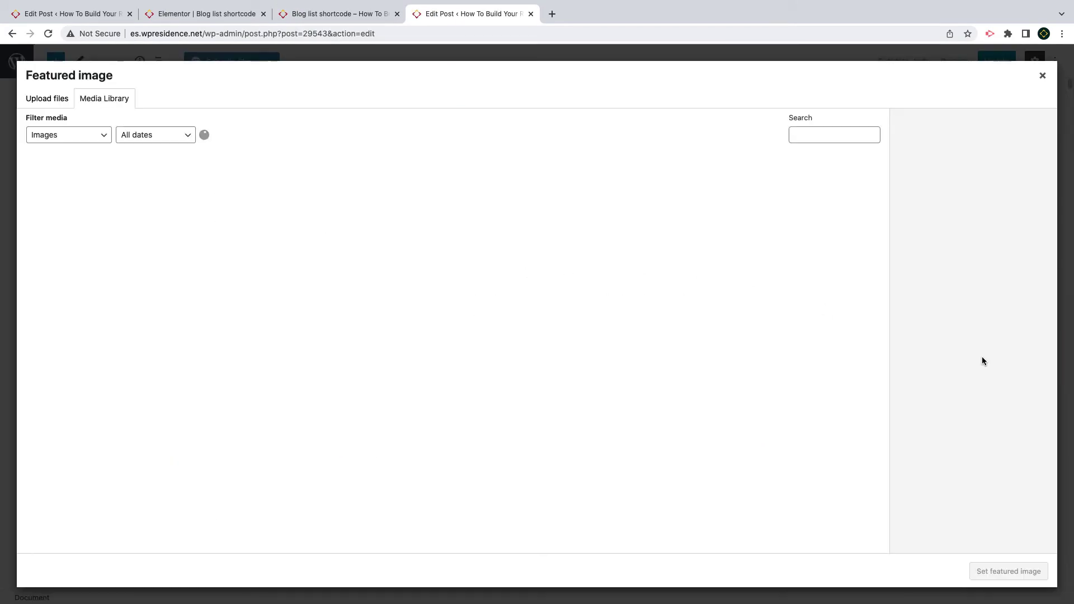
pyautogui.click(76, 133)
pyautogui.click(490, 361)
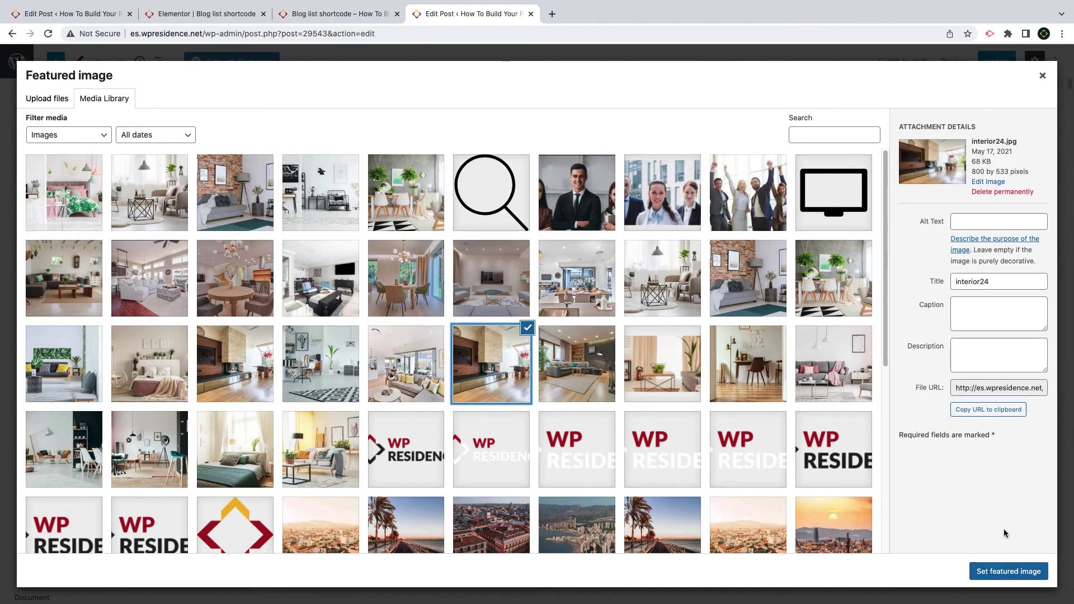
pyautogui.click(1009, 571)
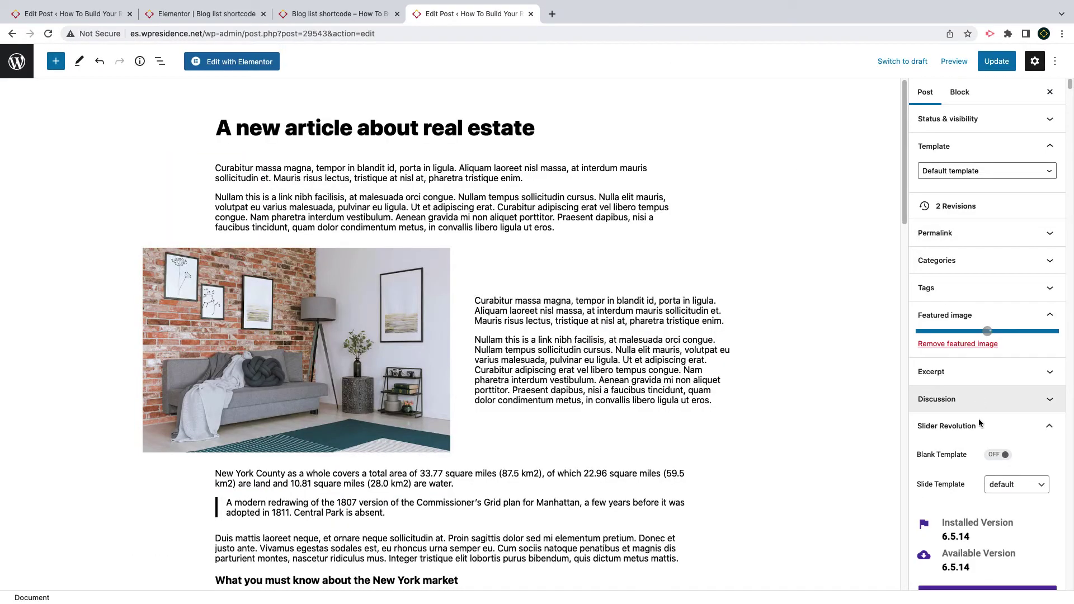
pyautogui.click(1005, 62)
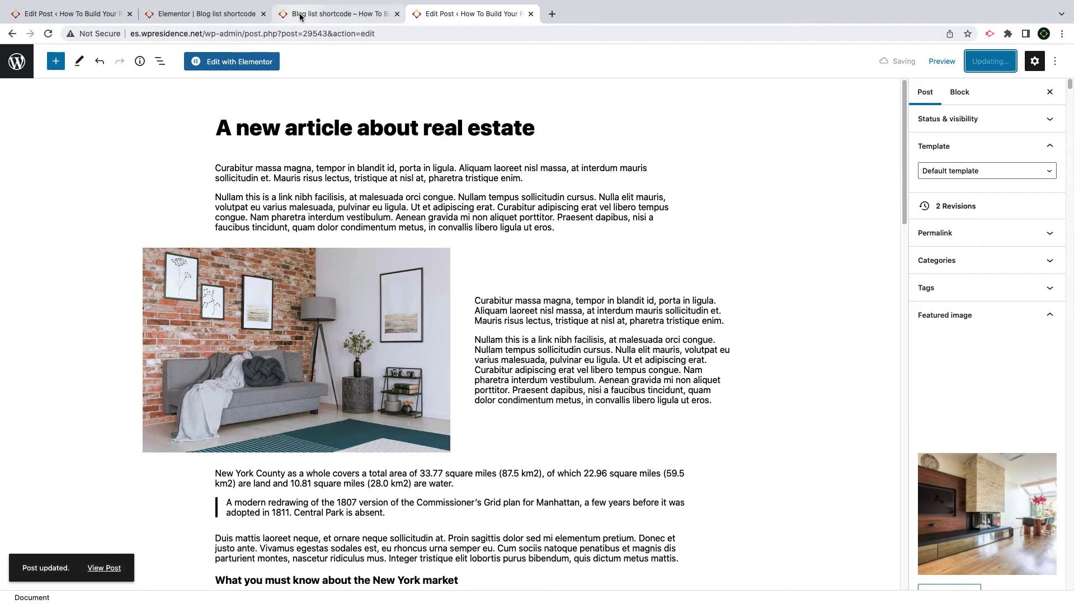
pyautogui.click(339, 14)
pyautogui.click(53, 35)
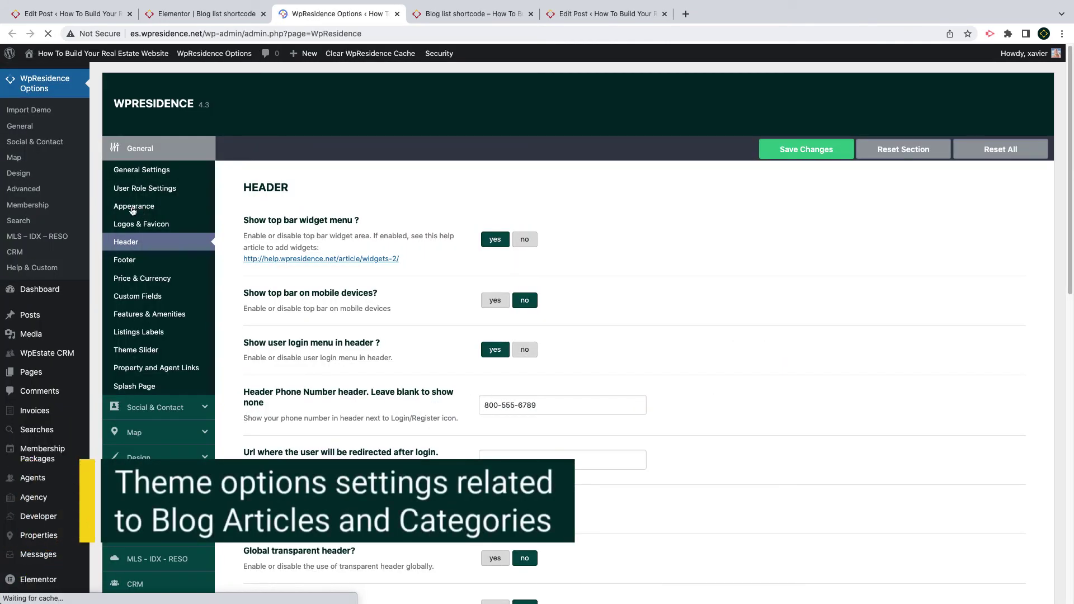
# Under General > Appearance, set the Blog Category/Archive sidebar to My Sidebar with position 'no sidebar'
pyautogui.click(132, 206)
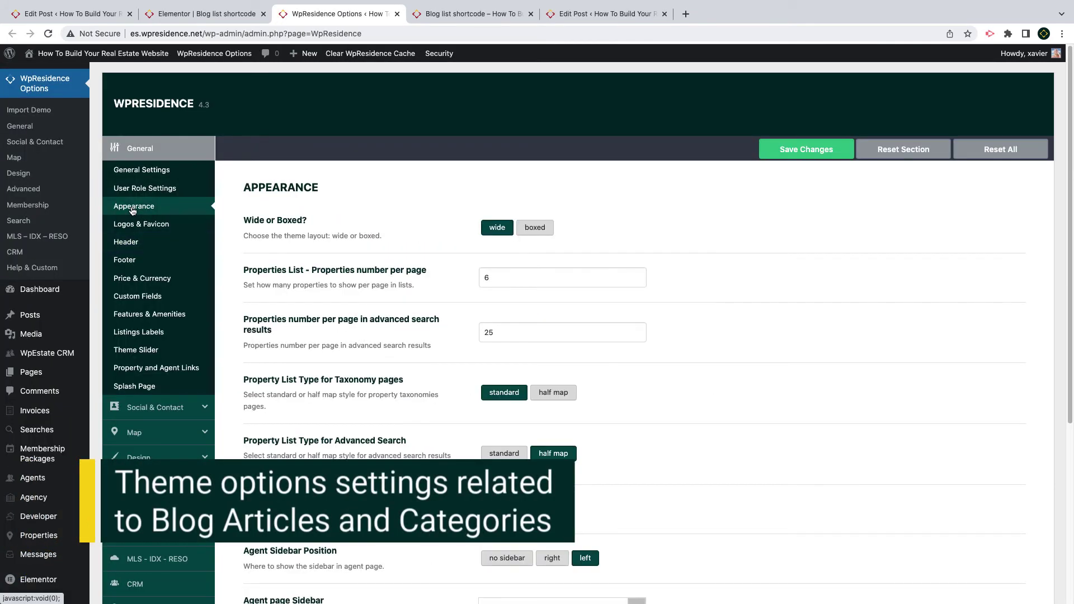
pyautogui.scroll(-3, 280, 354)
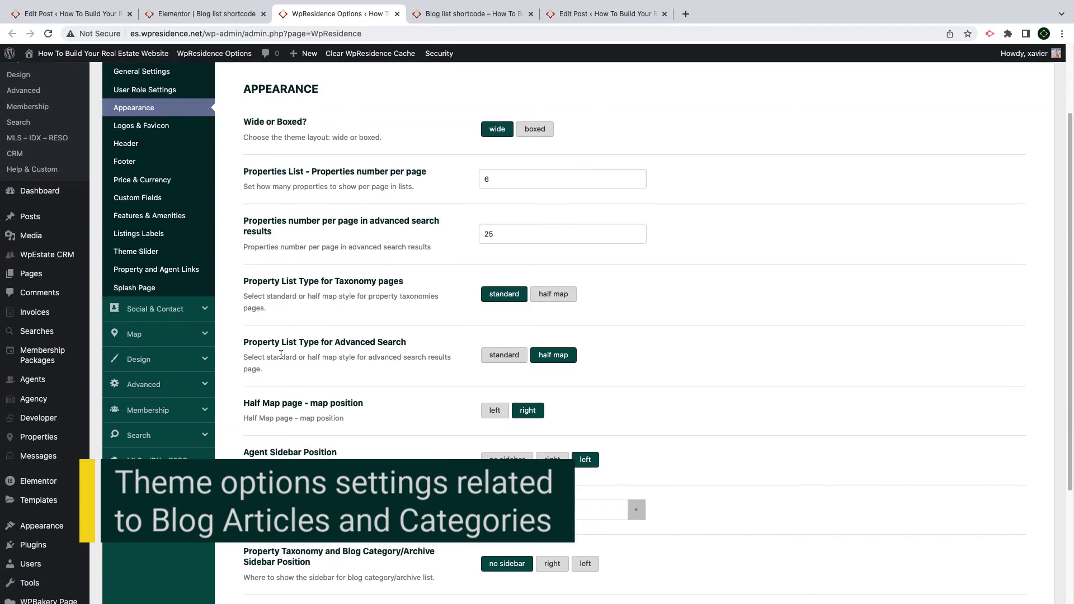
pyautogui.scroll(-5, 281, 354)
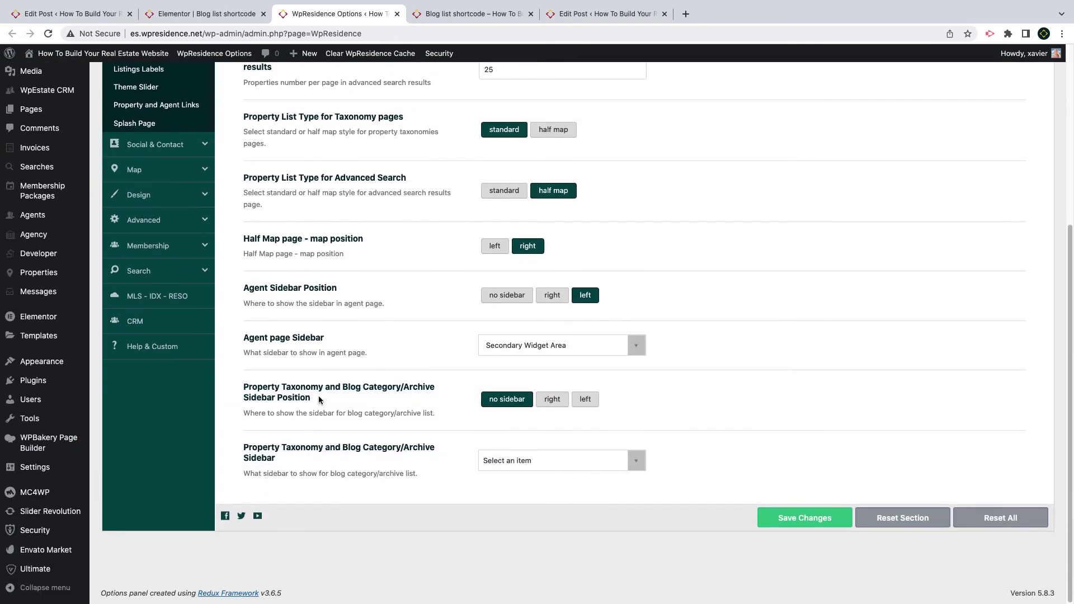
pyautogui.moveTo(321, 399); pyautogui.dragTo(252, 387)
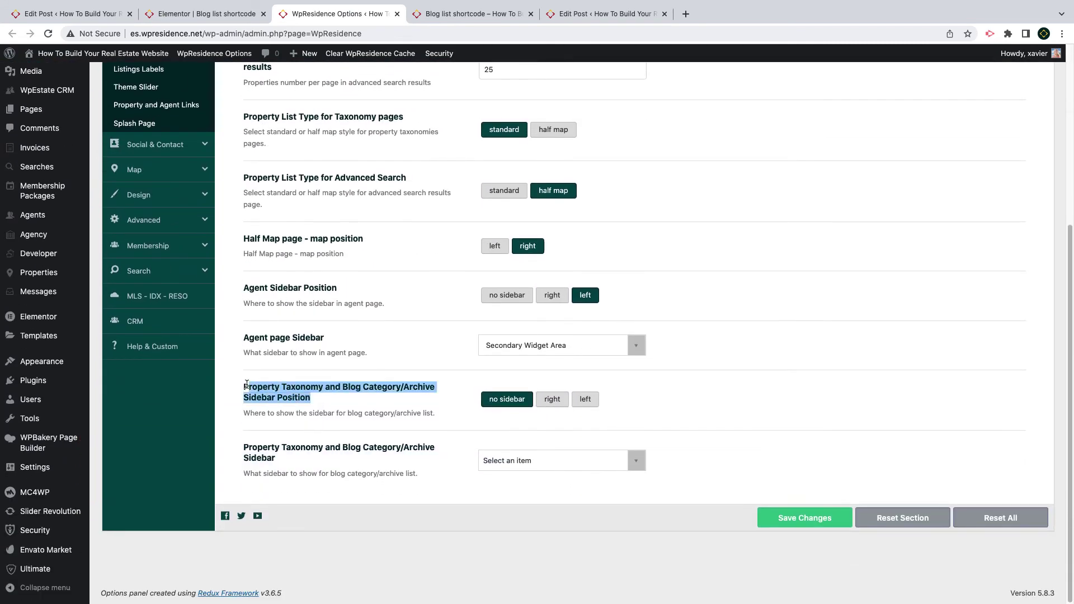
pyautogui.click(562, 407)
pyautogui.click(587, 402)
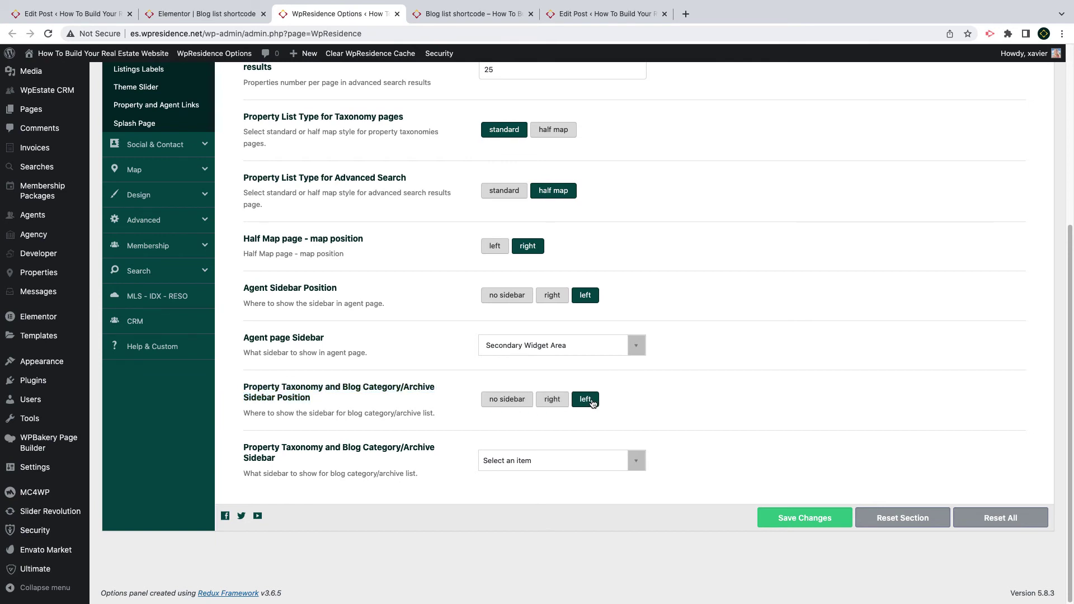
pyautogui.click(551, 461)
pyautogui.scroll(-5, 535, 401)
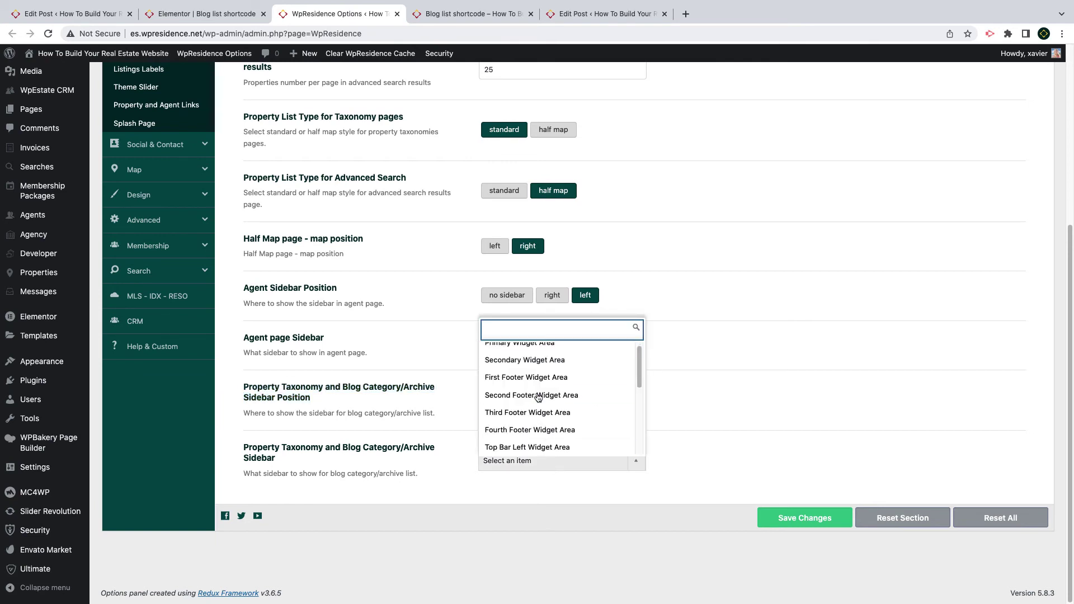
pyautogui.click(512, 444)
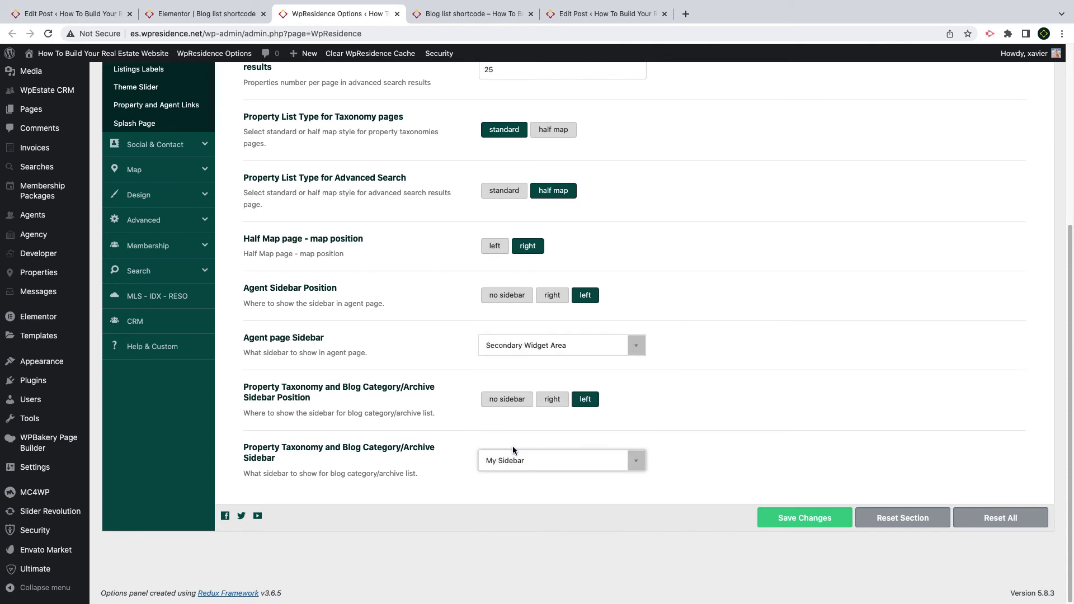
pyautogui.click(513, 406)
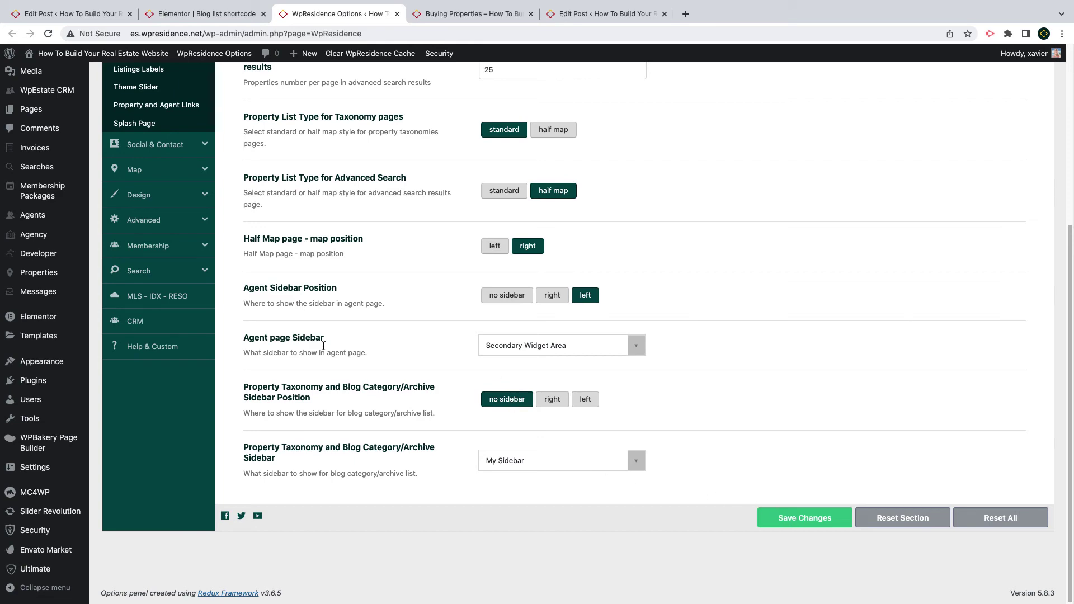
# In Header settings, keep taxonomy and blog post media headers set to none
pyautogui.scroll(4, 249, 338)
pyautogui.click(132, 240)
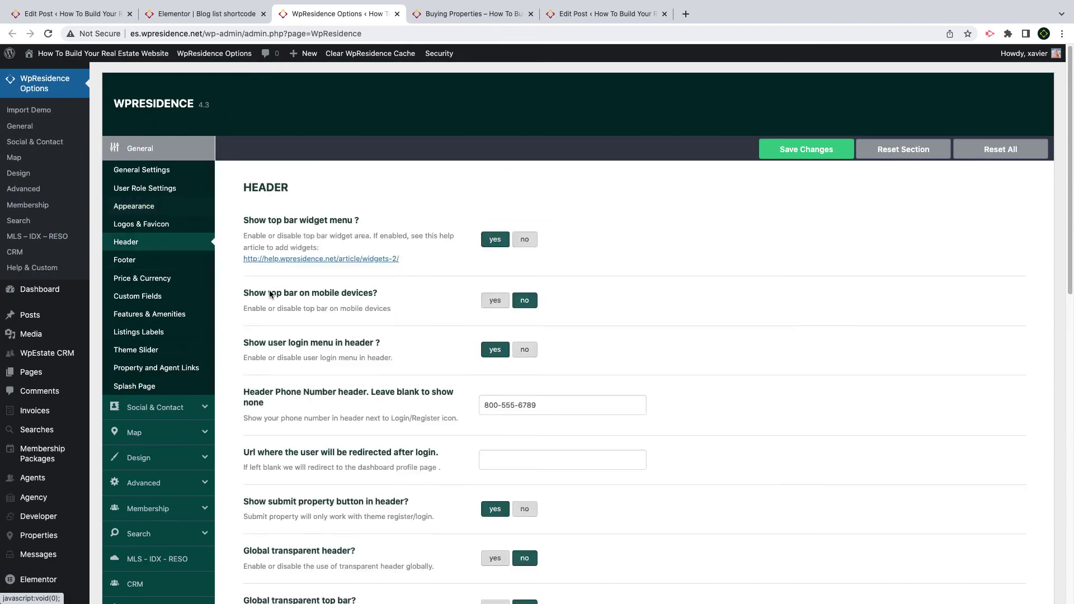
pyautogui.scroll(-8, 427, 352)
pyautogui.scroll(-2, 392, 375)
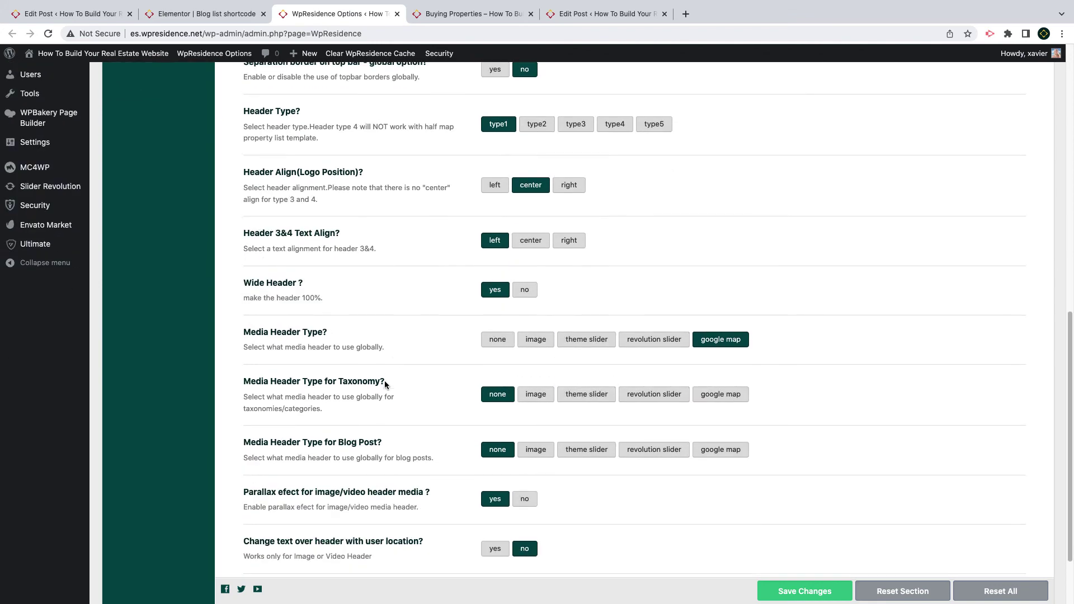
pyautogui.moveTo(390, 385); pyautogui.dragTo(248, 384)
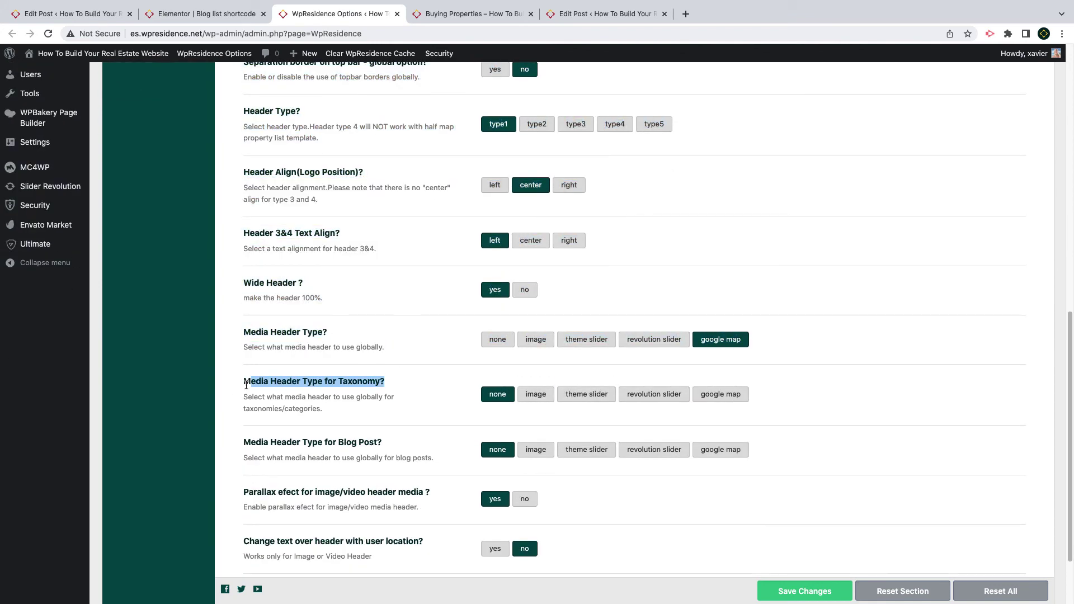
pyautogui.click(538, 397)
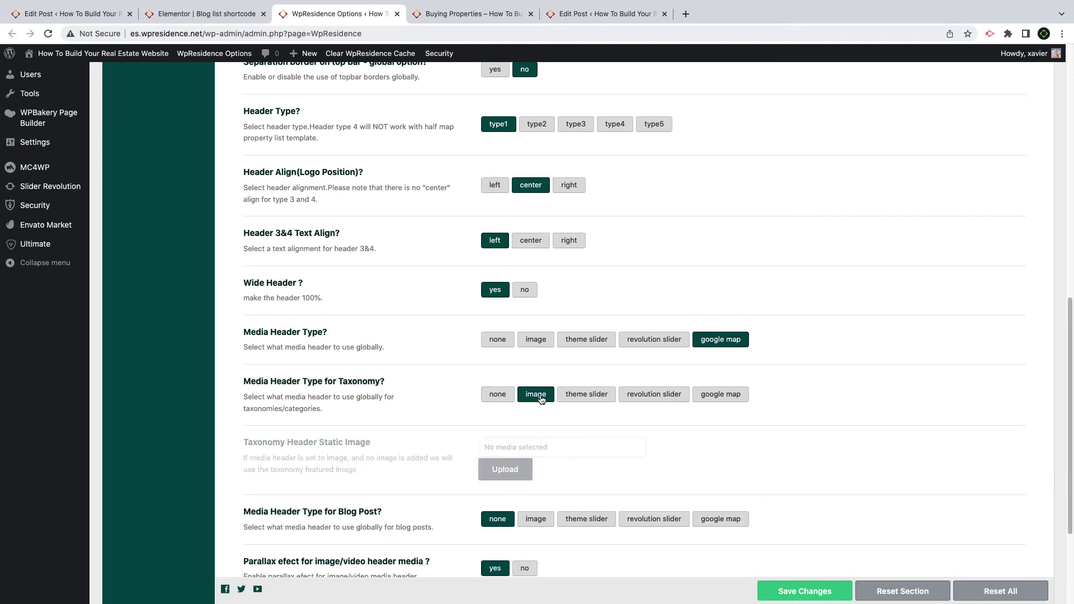
pyautogui.click(485, 397)
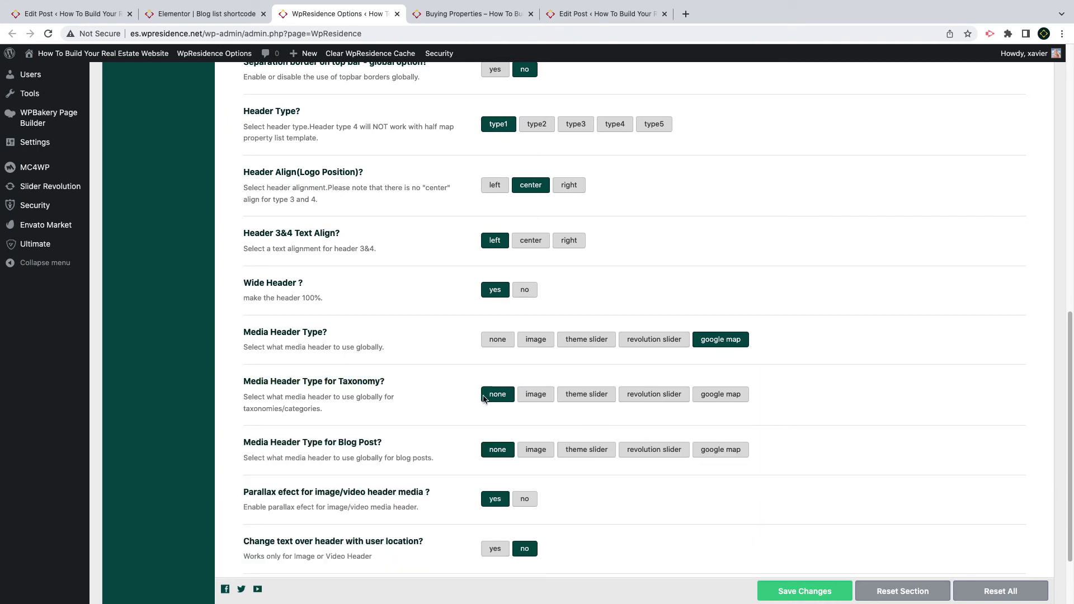
pyautogui.click(546, 454)
pyautogui.click(491, 454)
# Set 'Show Advanced Search in Taxonomies' to no and save the theme options
pyautogui.scroll(-2, 491, 456)
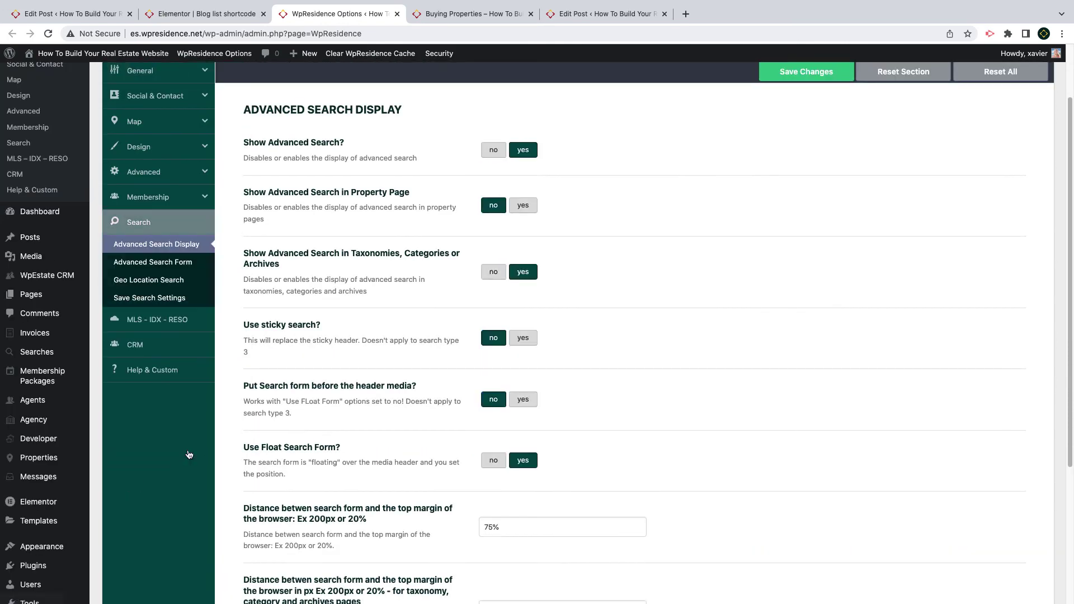
pyautogui.click(490, 276)
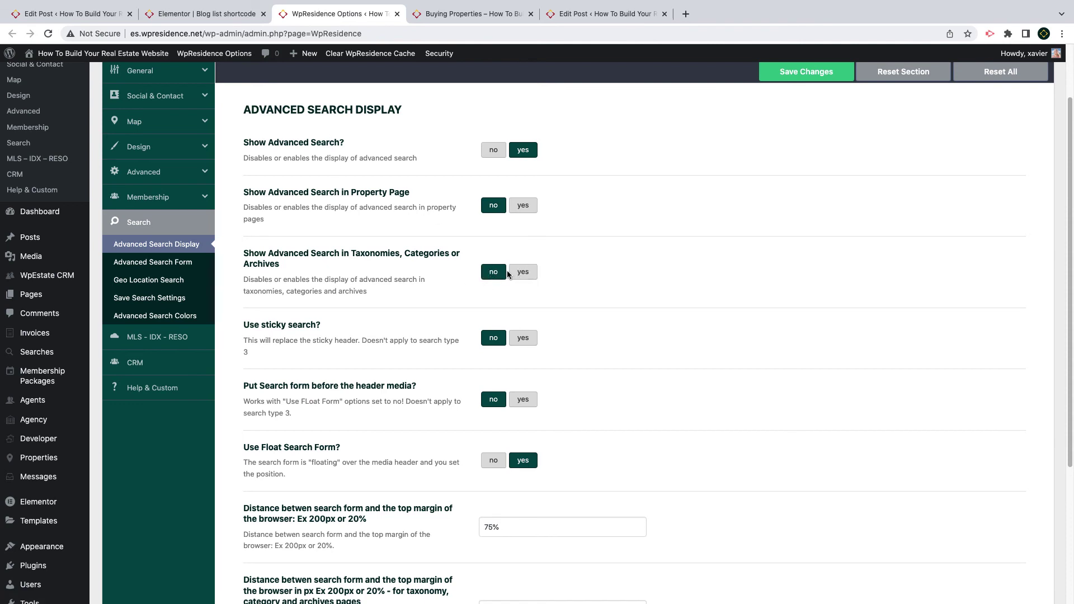
pyautogui.click(792, 77)
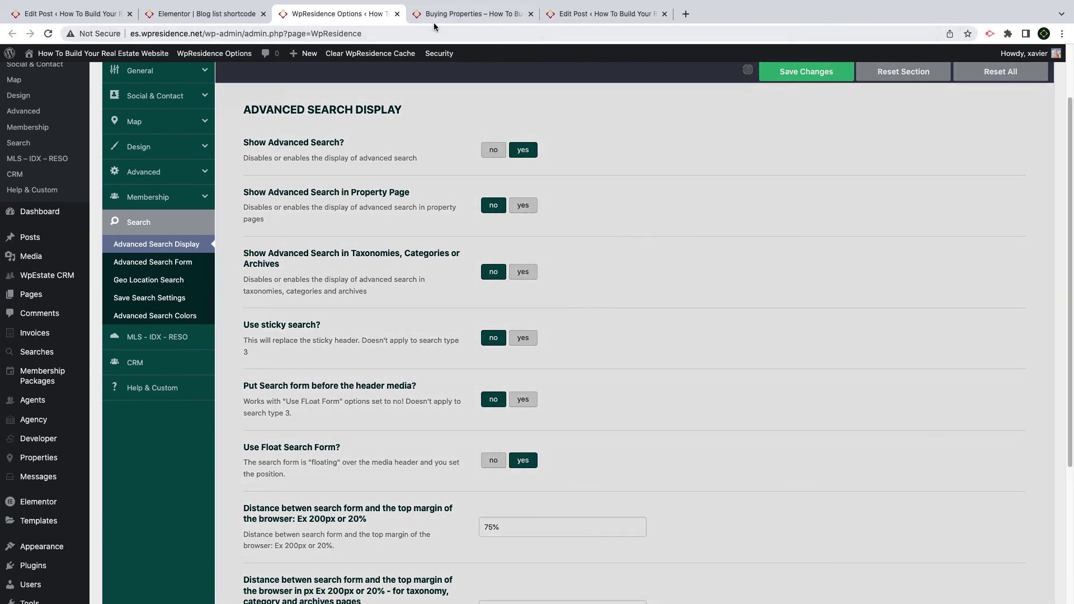
pyautogui.click(448, 14)
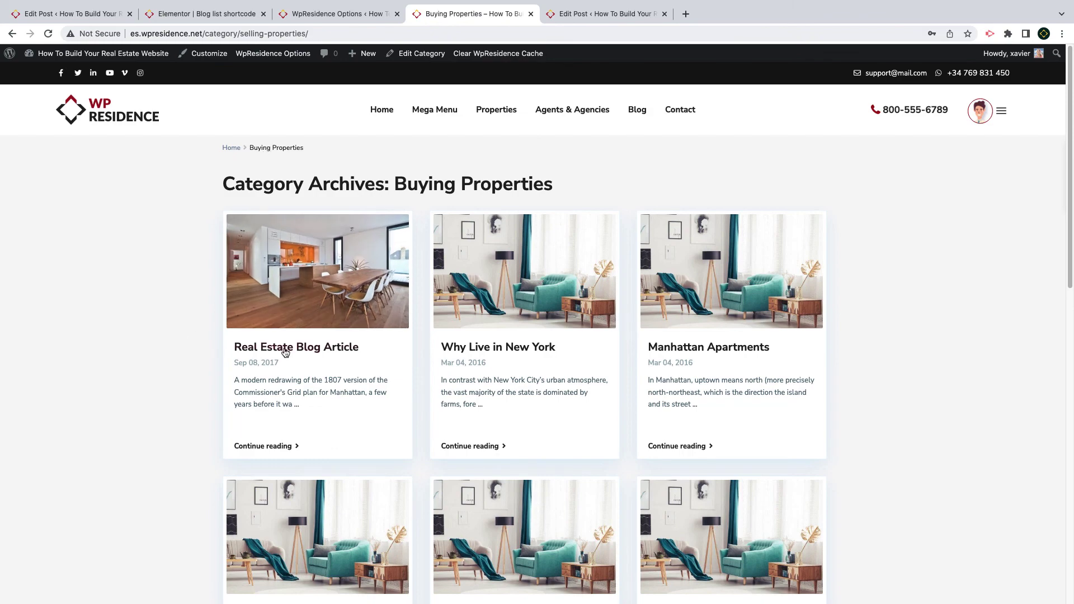
# Scroll through the Buying Properties archive and open the Real Estate Blog Article post
pyautogui.scroll(-2, 280, 351)
pyautogui.scroll(-10, 285, 350)
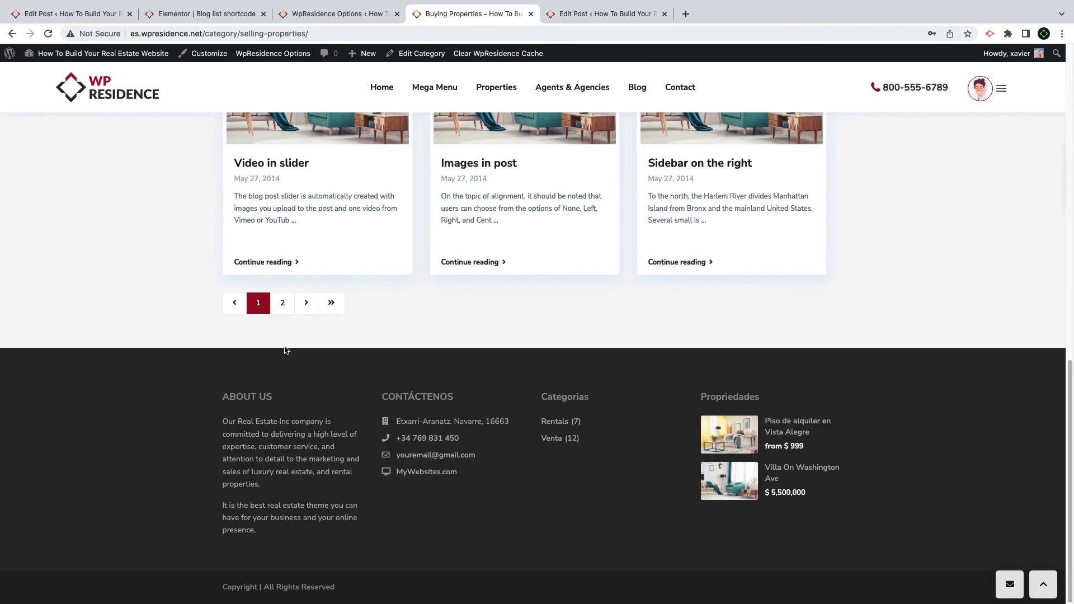
pyautogui.scroll(6, 285, 351)
pyautogui.scroll(6, 284, 350)
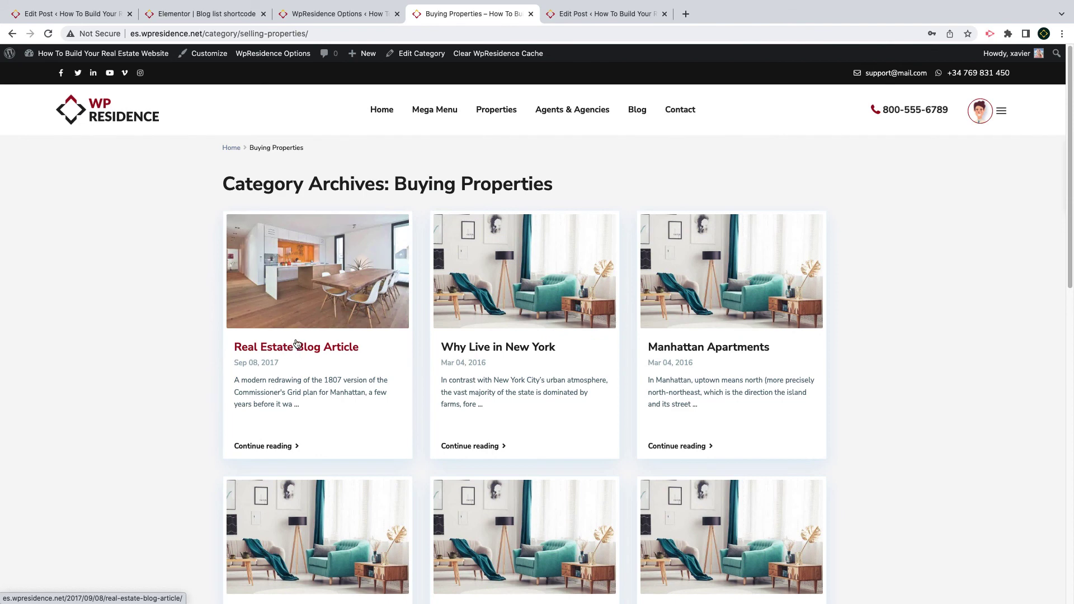
pyautogui.click(248, 297)
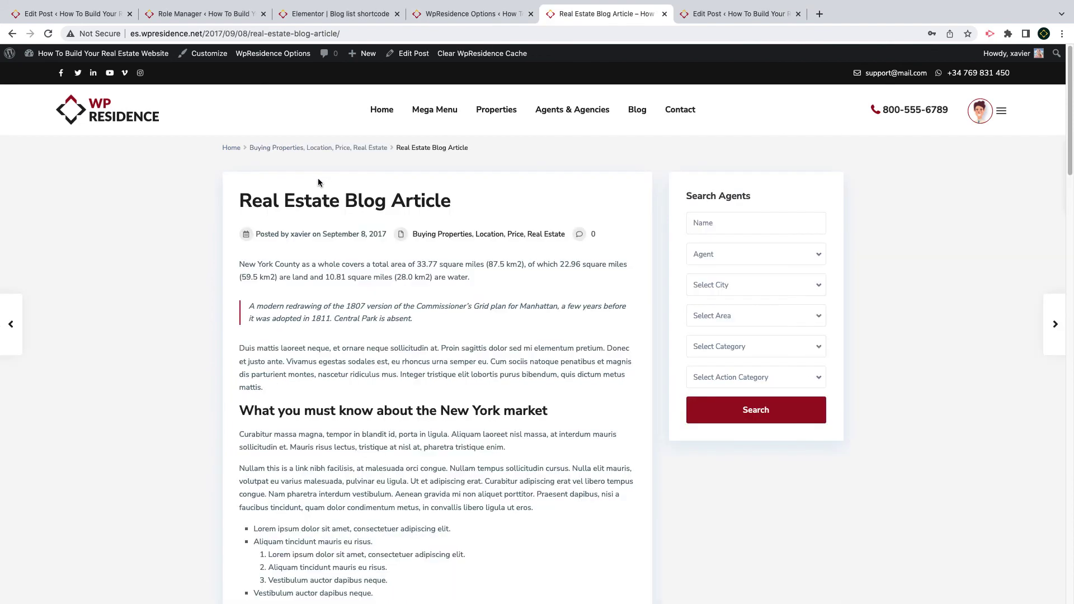